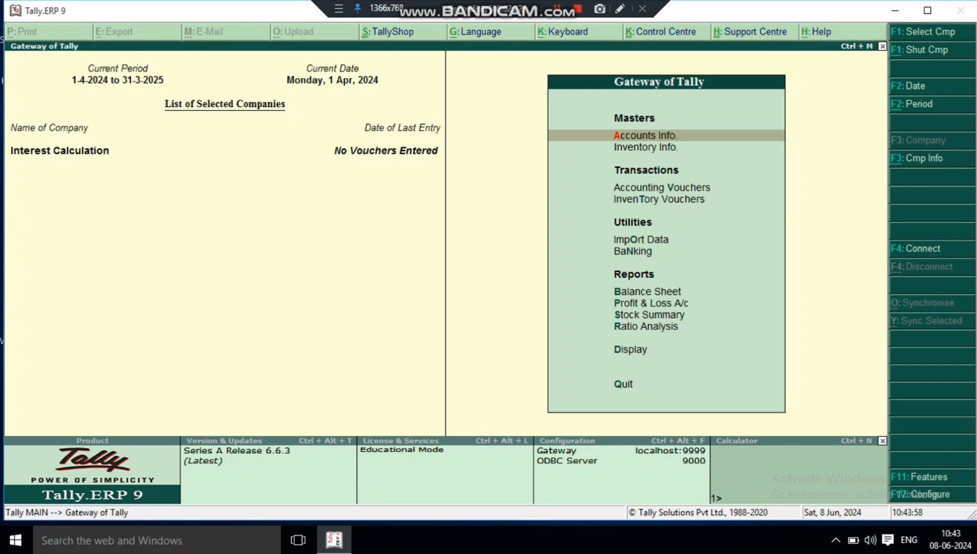
Start creating a single ledger in the accounts masters and enter the customer's name.
{"action": "key", "text": "Return"}
{"action": "key", "text": "Down"}
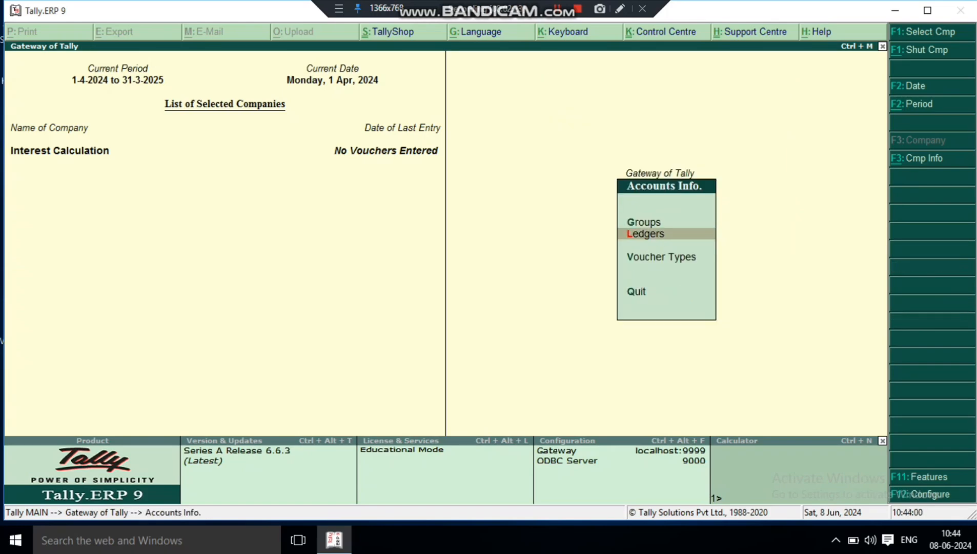
{"action": "key", "text": "Return"}
{"action": "key", "text": "Return"}
{"action": "type", "text": "Mohan"}
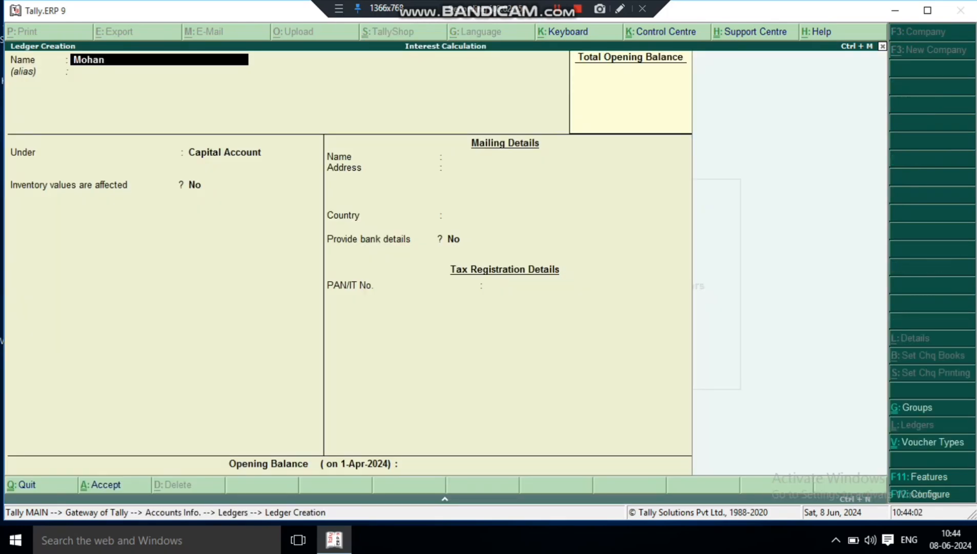
Place the customer ledger under Sundry Debtors, keeping bill-by-bill balances on and the default credit period blank.
{"action": "key", "text": "Return"}
{"action": "type", "text": "S"}
{"action": "key", "text": "Down"}
{"action": "key", "text": "Down"}
{"action": "key", "text": "Down"}
{"action": "key", "text": "Down"}
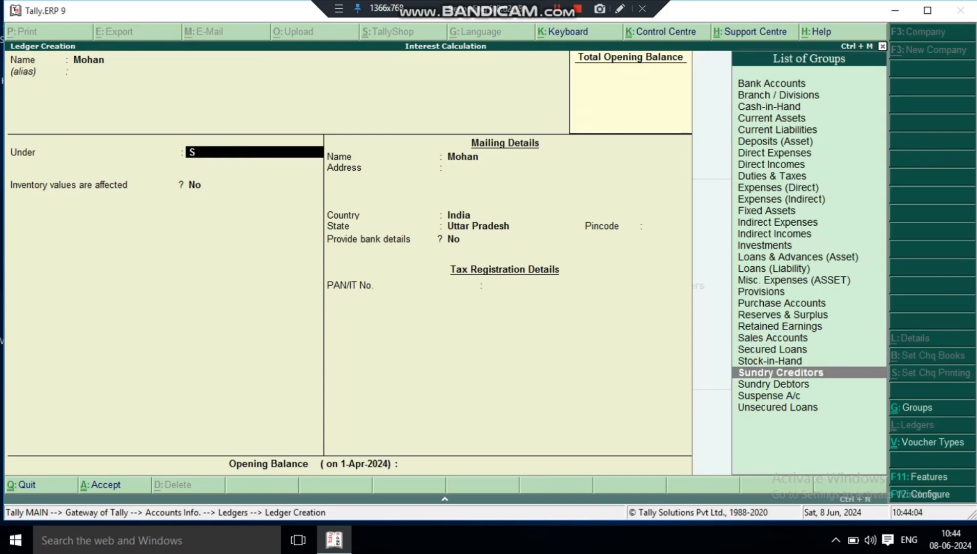
{"action": "key", "text": "Return"}
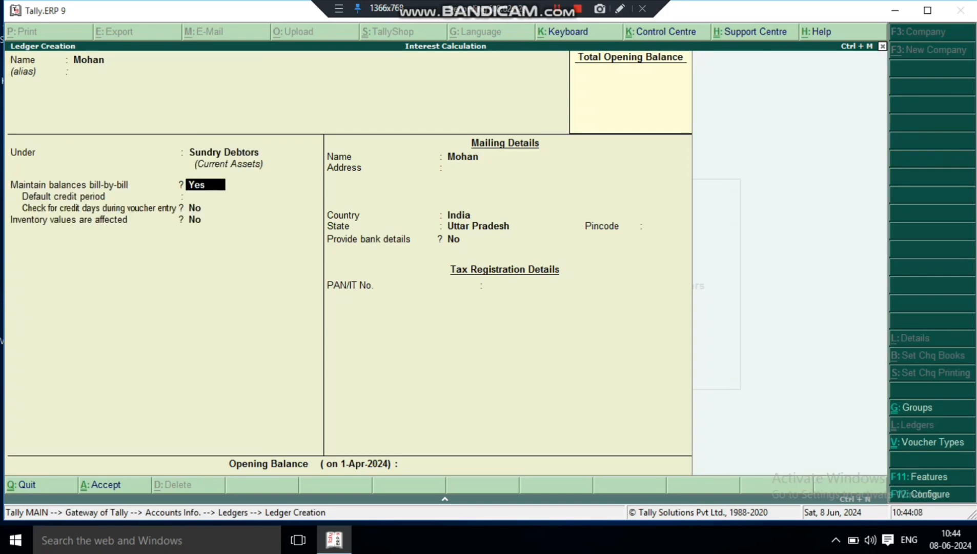
{"action": "key", "text": "Return"}
{"action": "key", "text": "Return"}
{"action": "key", "text": "Return"}
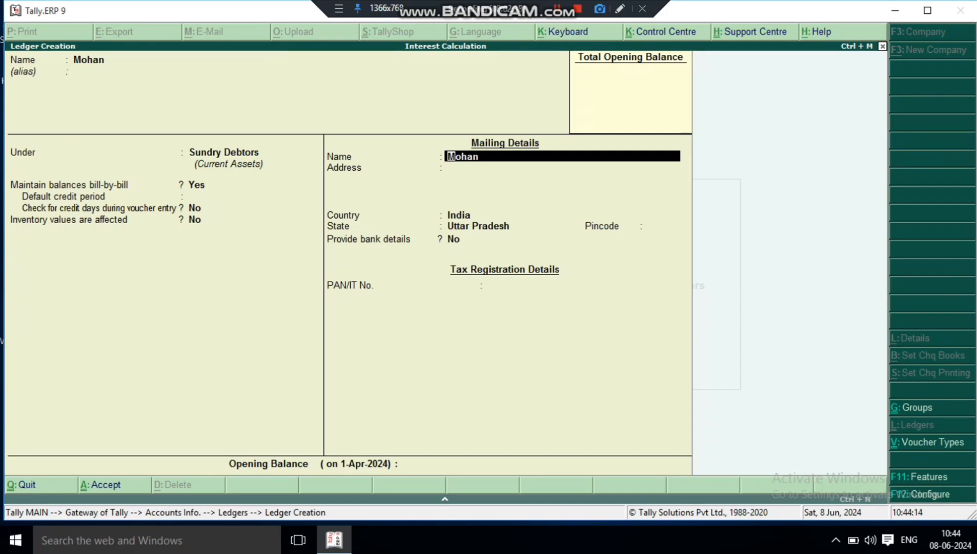
Enable interest calculation with advanced parameters in the company's accounting features and save the settings.
{"action": "key", "text": "F11"}
{"action": "key", "text": "Return"}
{"action": "key", "text": "Return"}
{"action": "key", "text": "Return"}
{"action": "key", "text": "Return"}
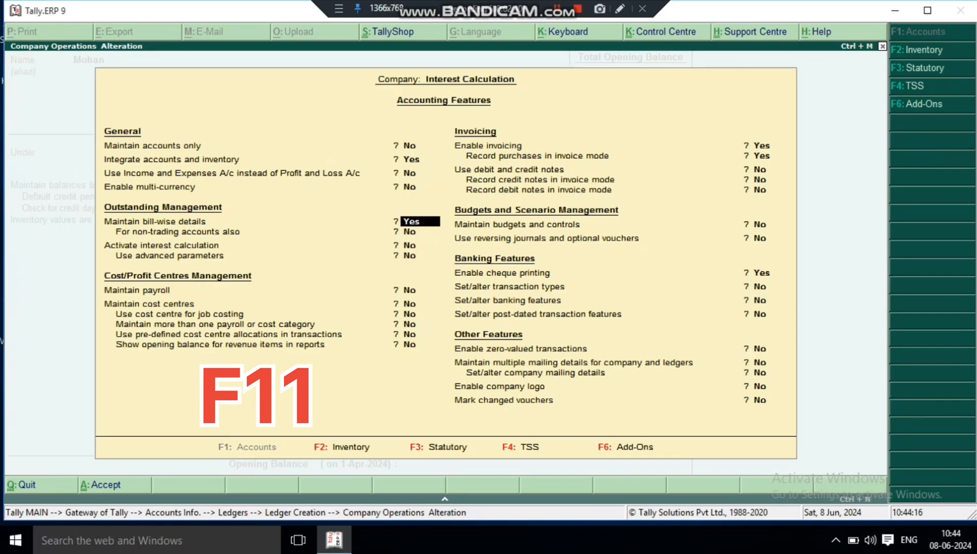
{"action": "key", "text": "Return"}
{"action": "key", "text": "Return"}
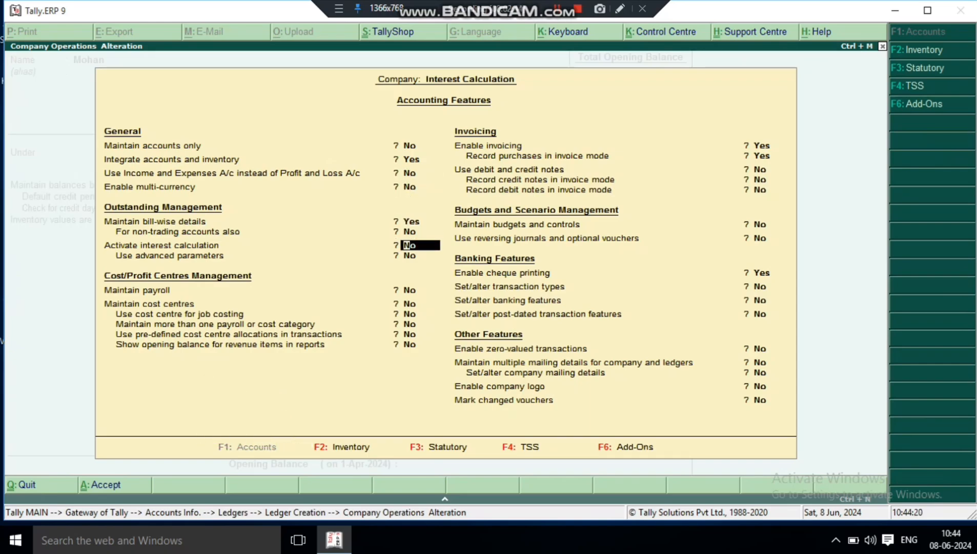
{"action": "key", "text": "Return"}
{"action": "key", "text": "Up"}
{"action": "key", "text": "y"}
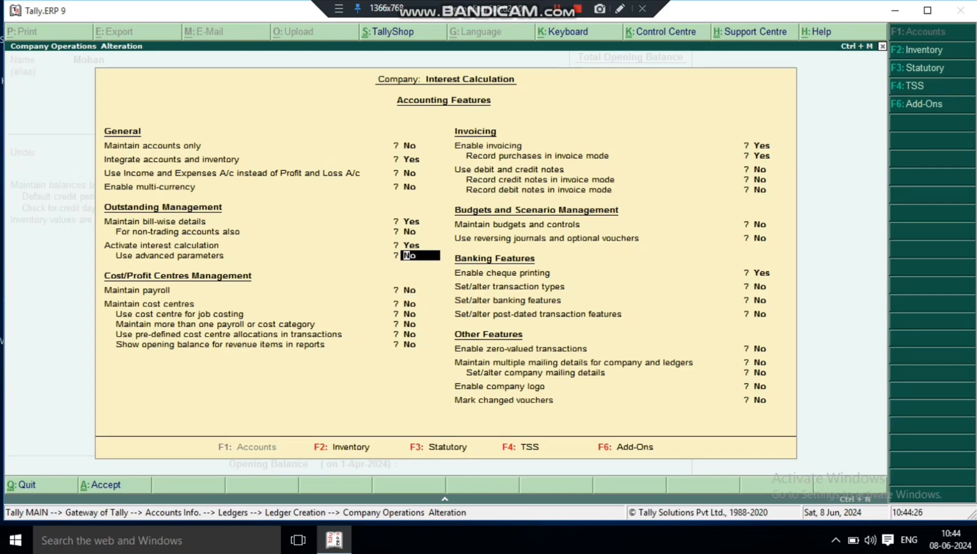
{"action": "type", "text": "y"}
{"action": "key", "text": "Return"}
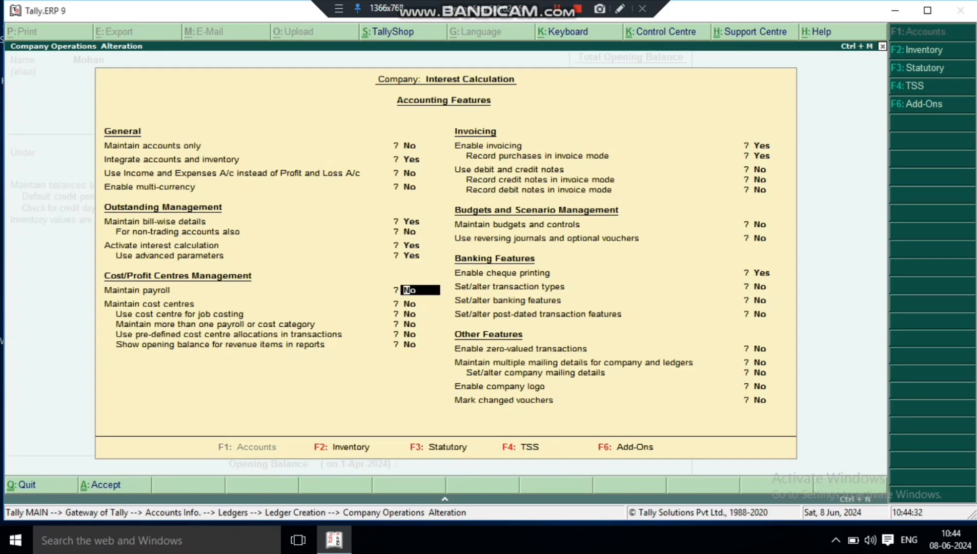
{"action": "key", "text": "ctrl+a"}
Activate interest calculation for the customer ledger to bring up its interest parameters.
{"action": "key", "text": "Return"}
{"action": "key", "text": "Return"}
{"action": "key", "text": "Return"}
{"action": "key", "text": "Return"}
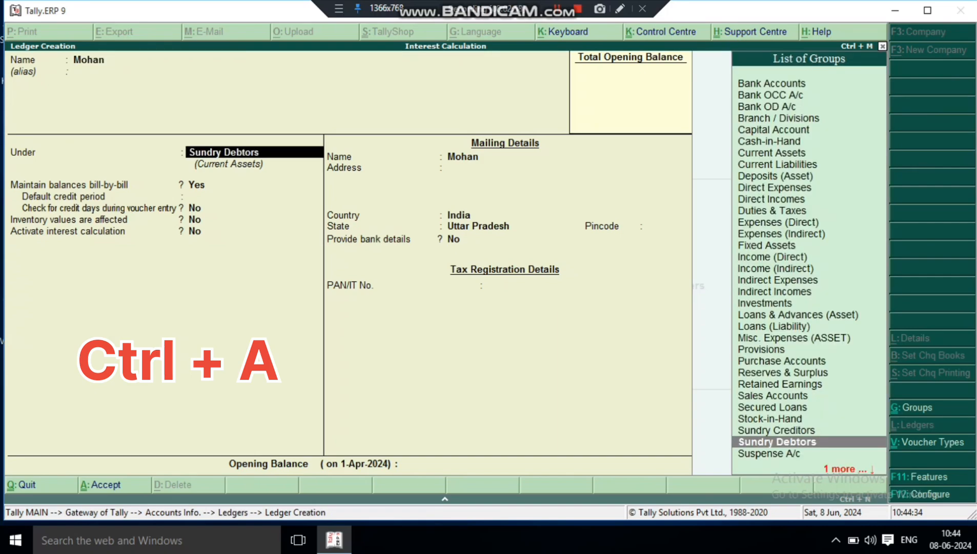
{"action": "key", "text": "Return"}
{"action": "key", "text": "Return"}
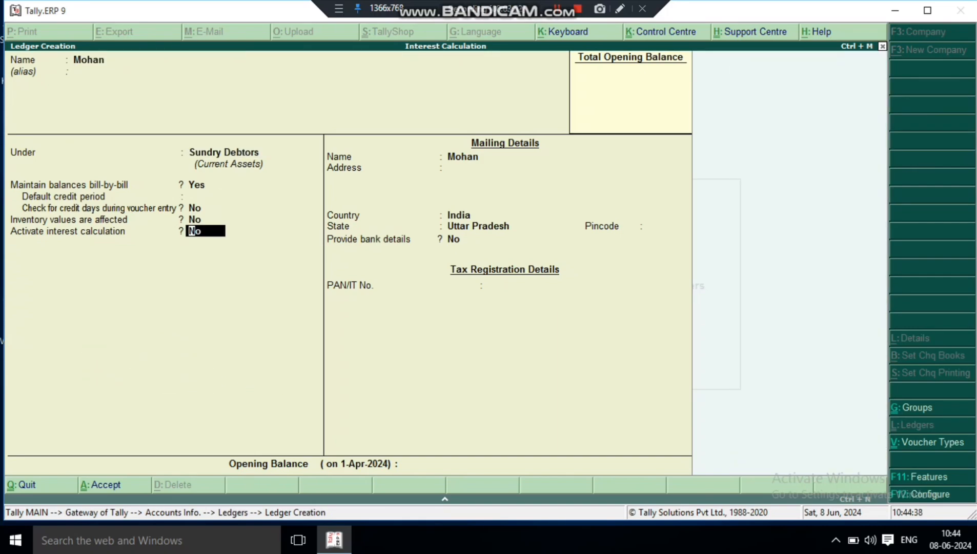
{"action": "key", "text": "y"}
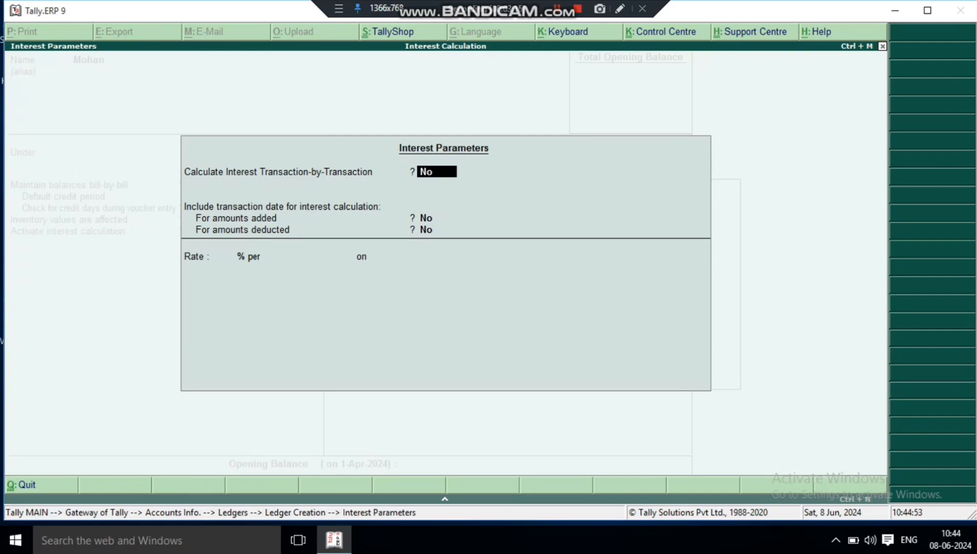
Set interest to calculate transaction-by-transaction, leaving the parameter override and both transaction-date inclusions at No.
{"action": "type", "text": "y"}
{"action": "key", "text": "Return"}
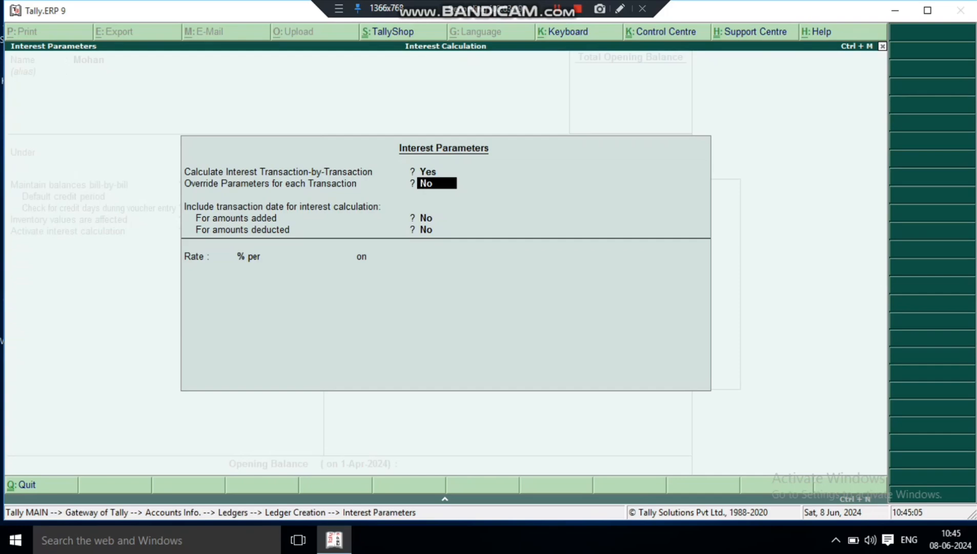
{"action": "key", "text": "Return"}
{"action": "key", "text": "Return"}
{"action": "key", "text": "Return"}
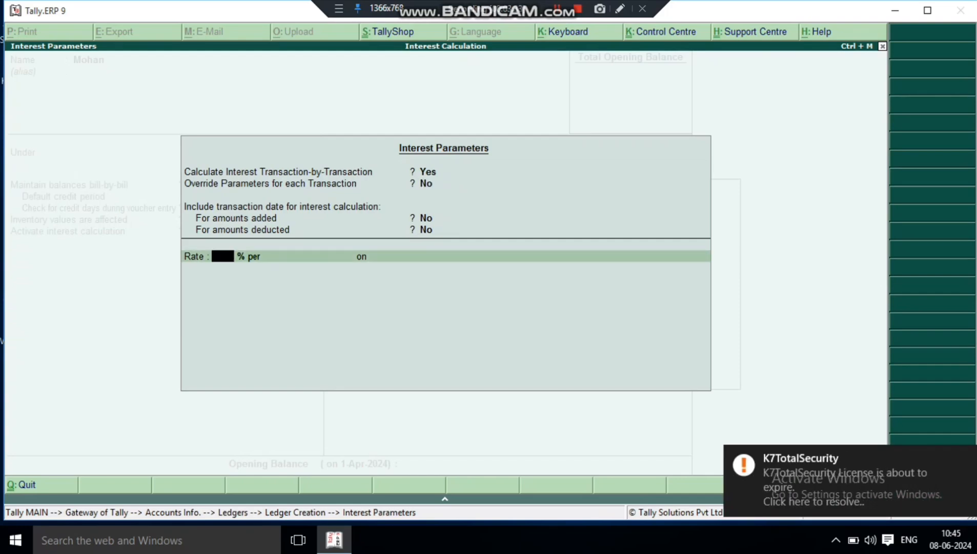
Set the interest rate to 5% per Calendar Year.
{"action": "type", "text": "5"}
{"action": "key", "text": "Return"}
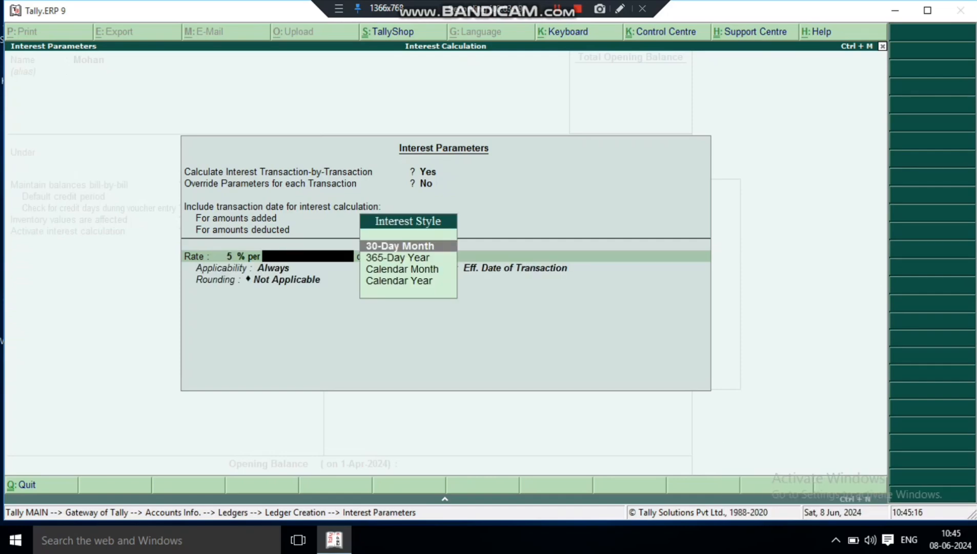
{"action": "key", "text": "Down"}
{"action": "key", "text": "Down"}
{"action": "key", "text": "Down"}
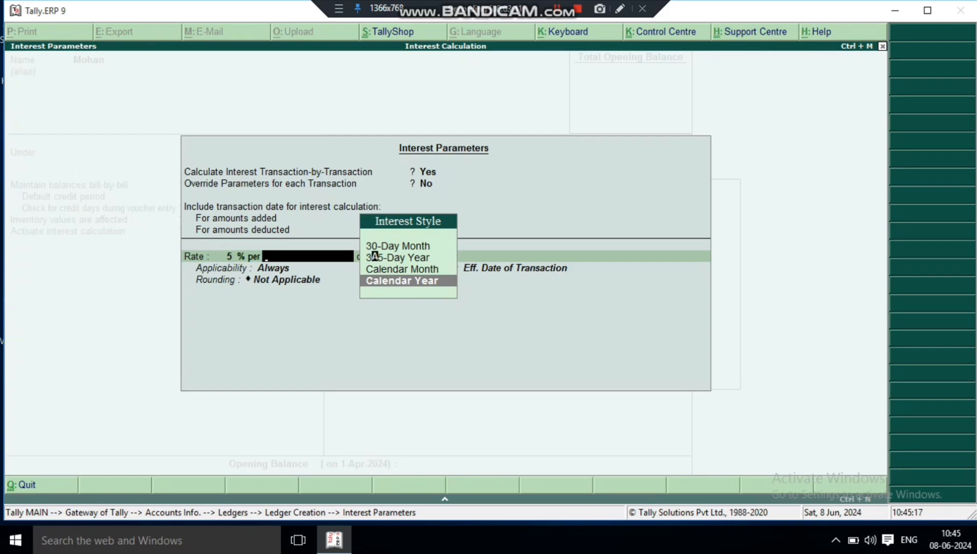
{"action": "key", "text": "Return"}
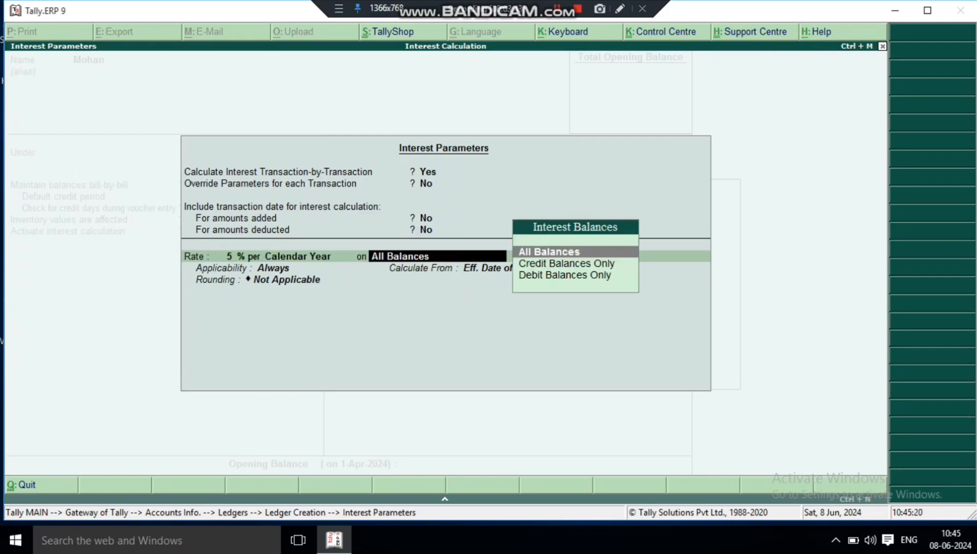
Apply the interest rate to Debit Balances Only.
{"action": "key", "text": "Down"}
{"action": "key", "text": "Down"}
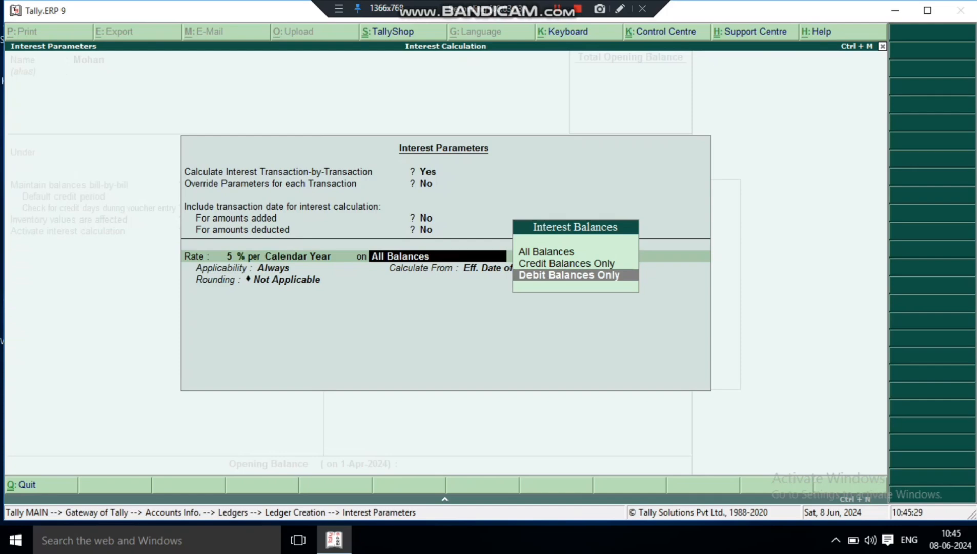
{"action": "key", "text": "Up"}
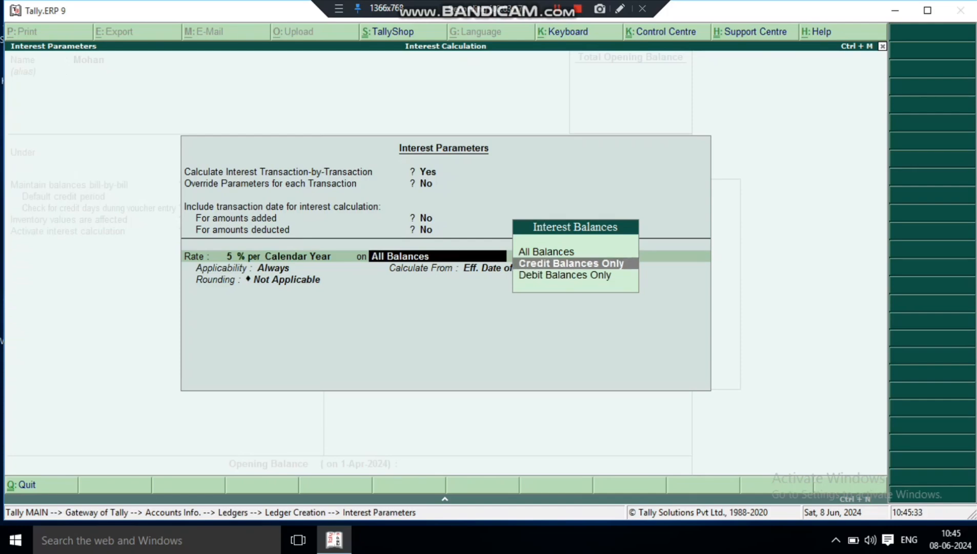
{"action": "key", "text": "Down"}
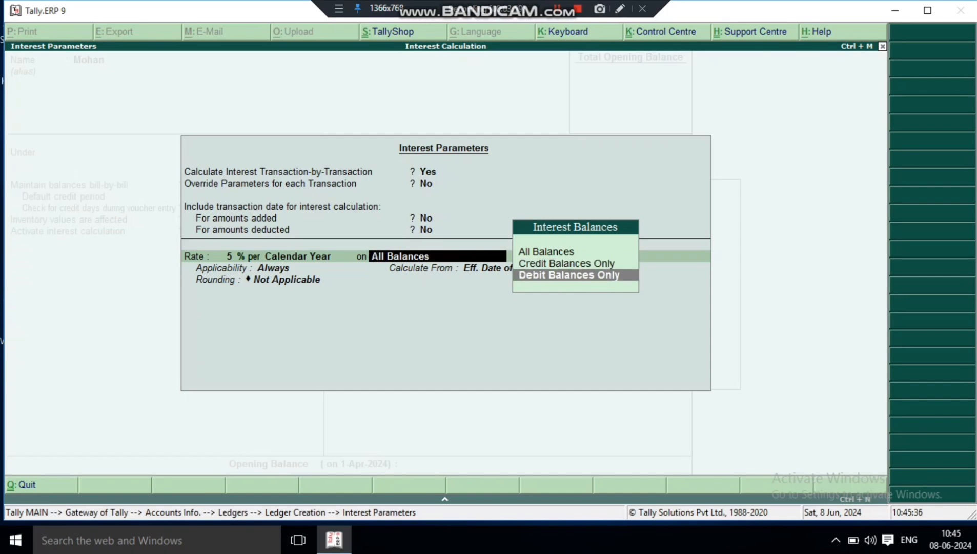
{"action": "key", "text": "Return"}
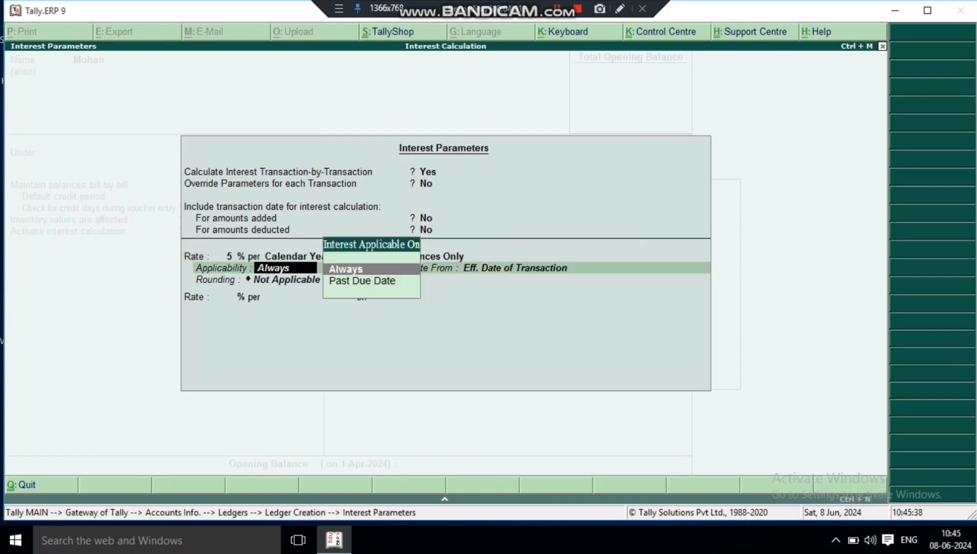
Set the interest applicability to Past Due Date by 14 days.
{"action": "key", "text": "Down"}
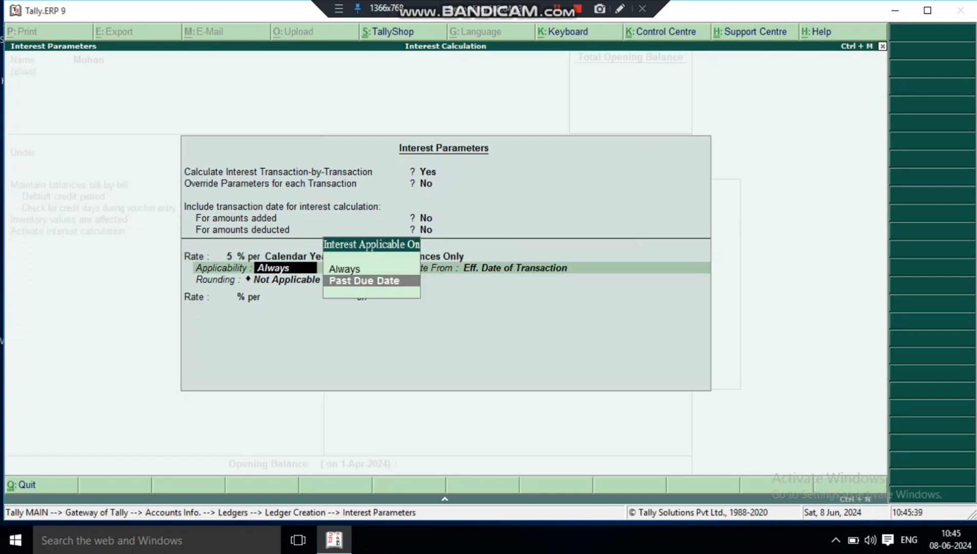
{"action": "key", "text": "Up"}
{"action": "key", "text": "Down"}
{"action": "key", "text": "Return"}
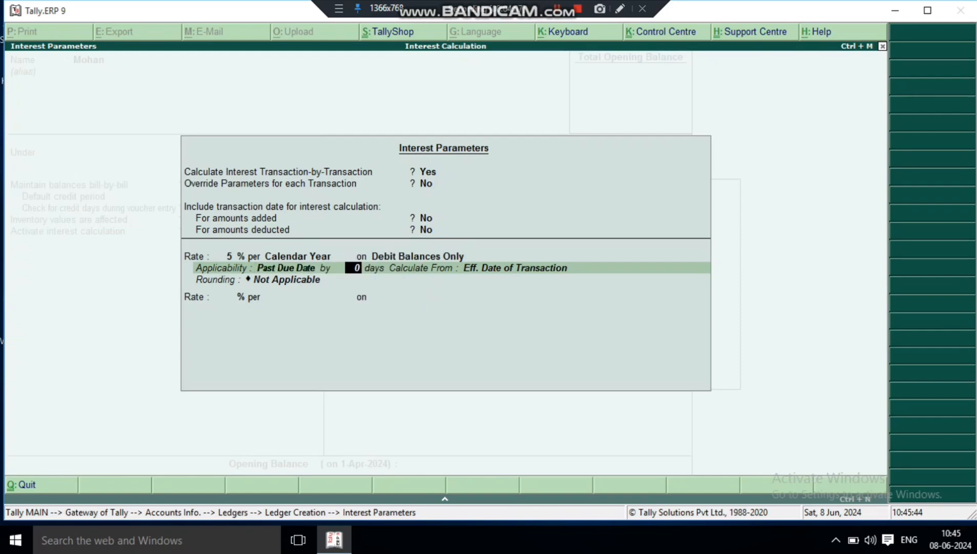
{"action": "key", "text": "BackSpace"}
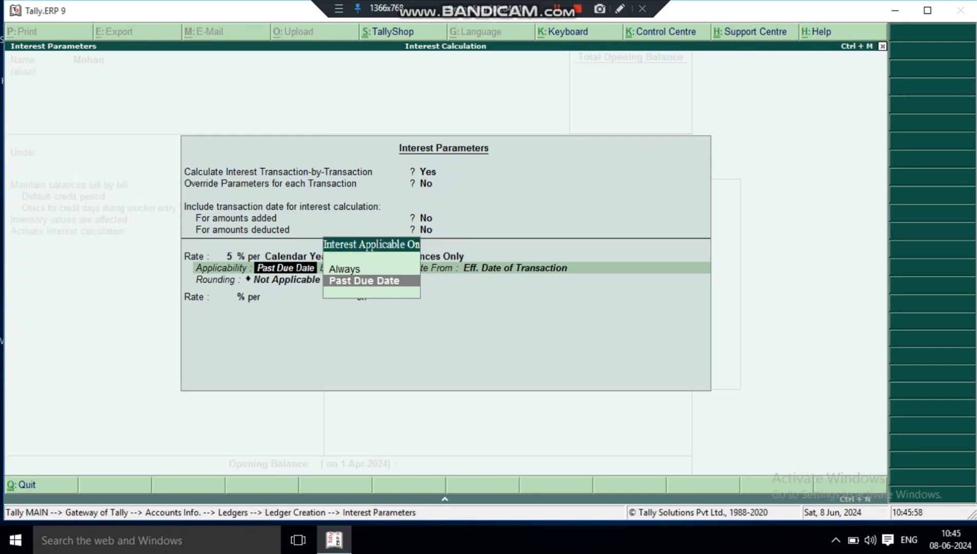
{"action": "key", "text": "Return"}
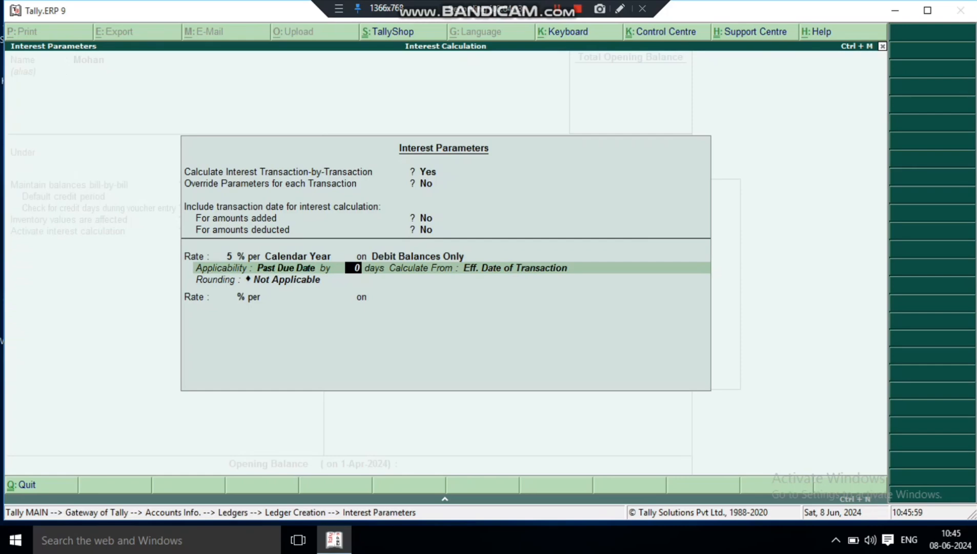
{"action": "type", "text": "14"}
{"action": "key", "text": "Return"}
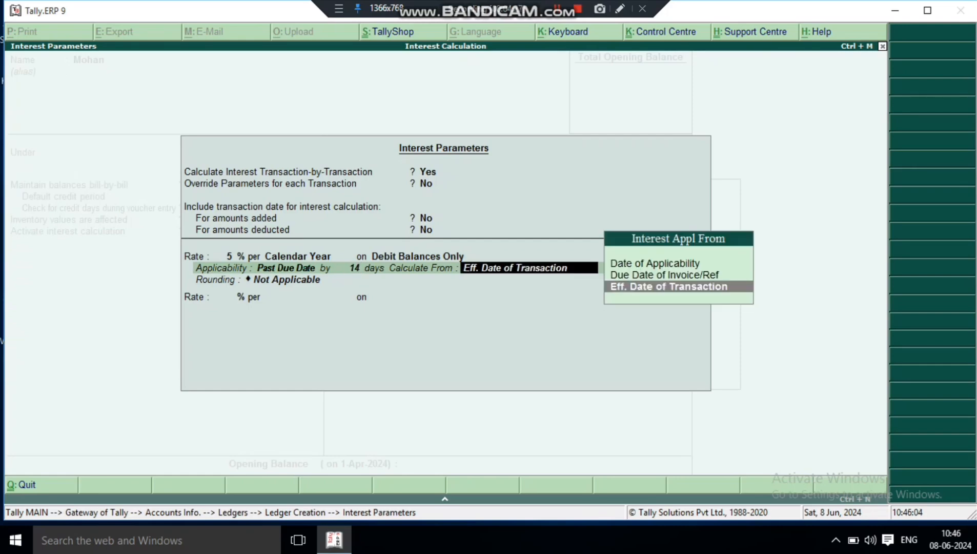
Set the interest to calculate from the Date of Applicability.
{"action": "key", "text": "Up"}
{"action": "key", "text": "Up"}
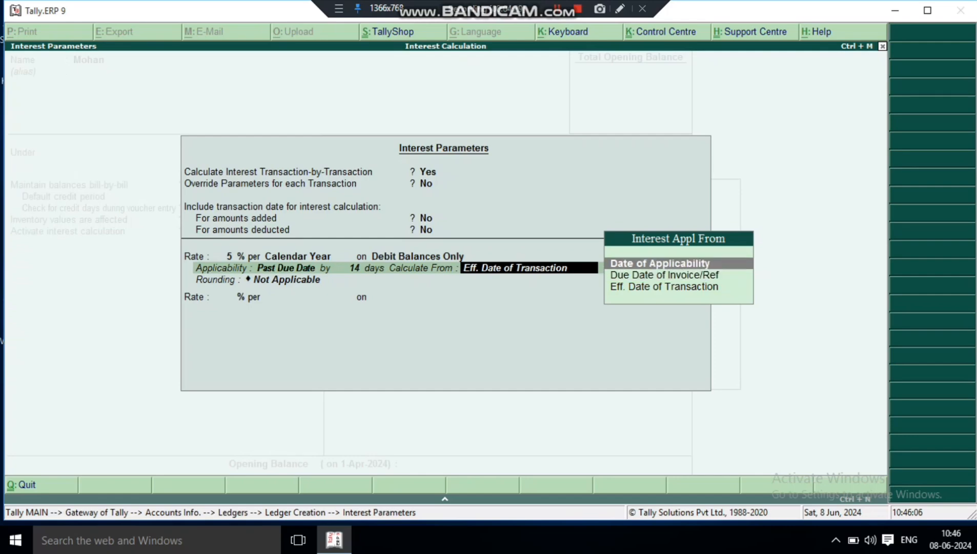
{"action": "key", "text": "Down"}
{"action": "key", "text": "Down"}
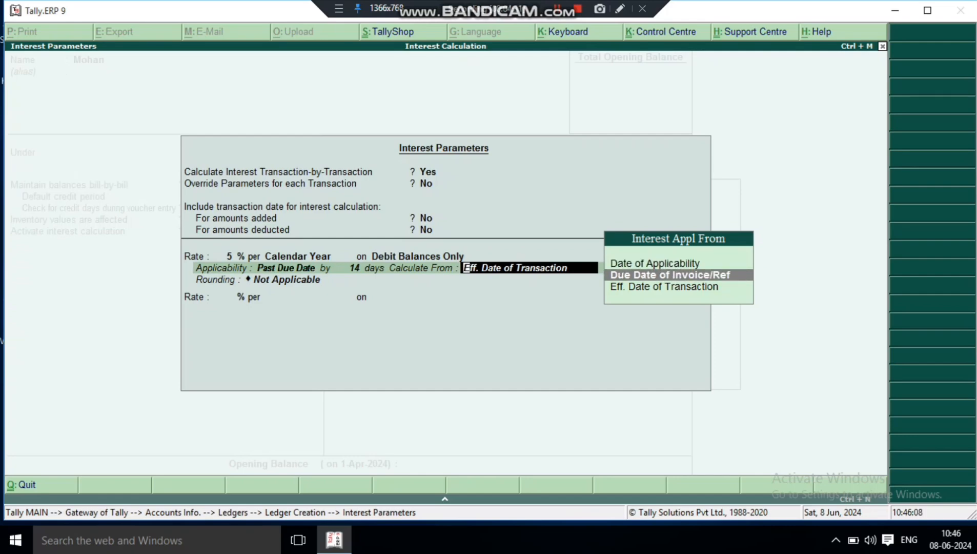
{"action": "key", "text": "Up"}
{"action": "key", "text": "Up"}
{"action": "key", "text": "Return"}
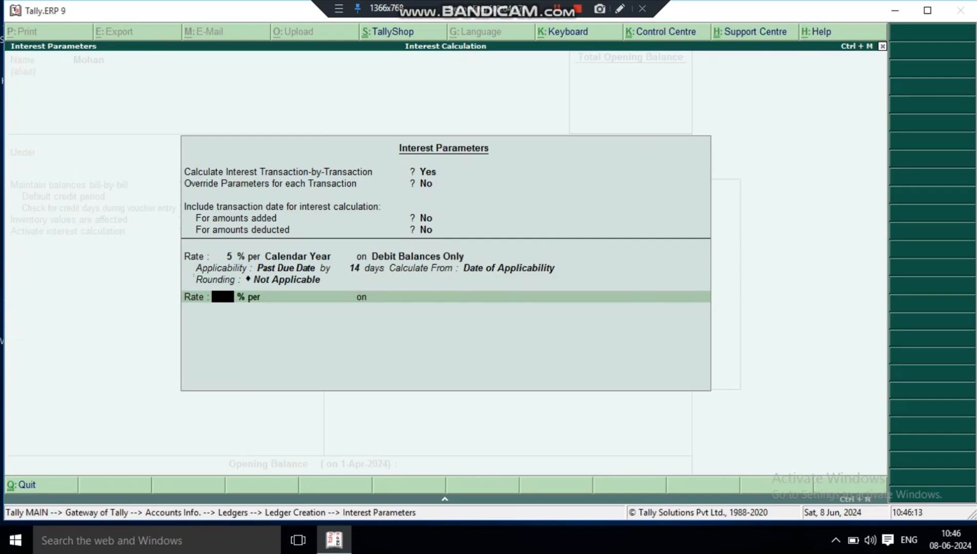
Save the customer ledger with its interest parameters and return to the Gateway of Tally.
{"action": "key", "text": "Return"}
{"action": "key", "text": "ctrl+a"}
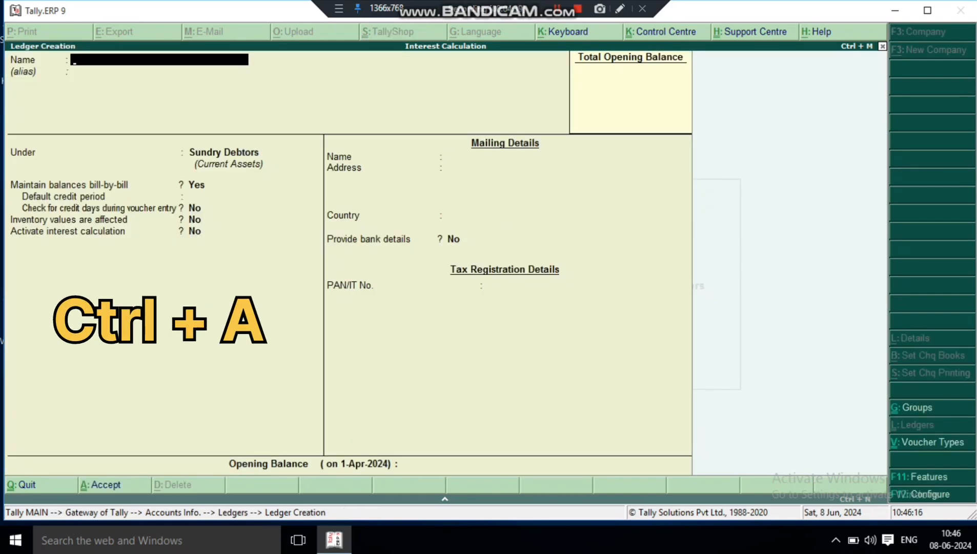
{"action": "key", "text": "Escape"}
{"action": "key", "text": "Return"}
{"action": "key", "text": "Escape"}
{"action": "key", "text": "Escape"}
{"action": "key", "text": "Escape"}
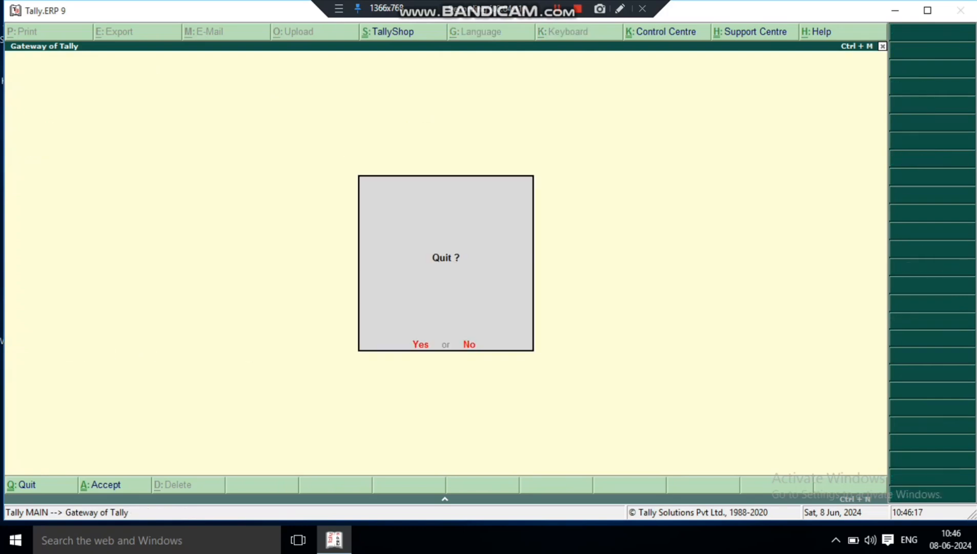
{"action": "key", "text": "Escape"}
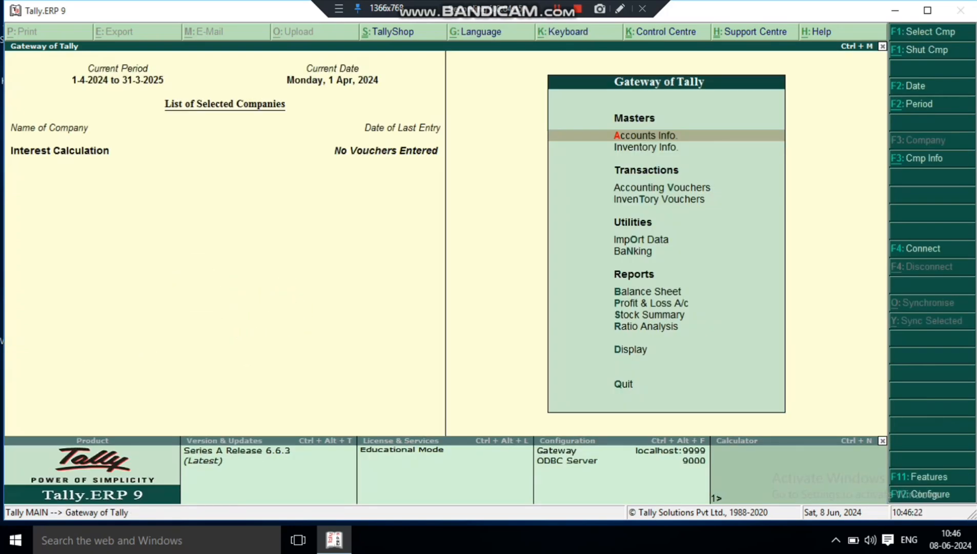
Open accounting voucher creation and switch it to a new Sales voucher.
{"action": "key", "text": "Down"}
{"action": "key", "text": "Down"}
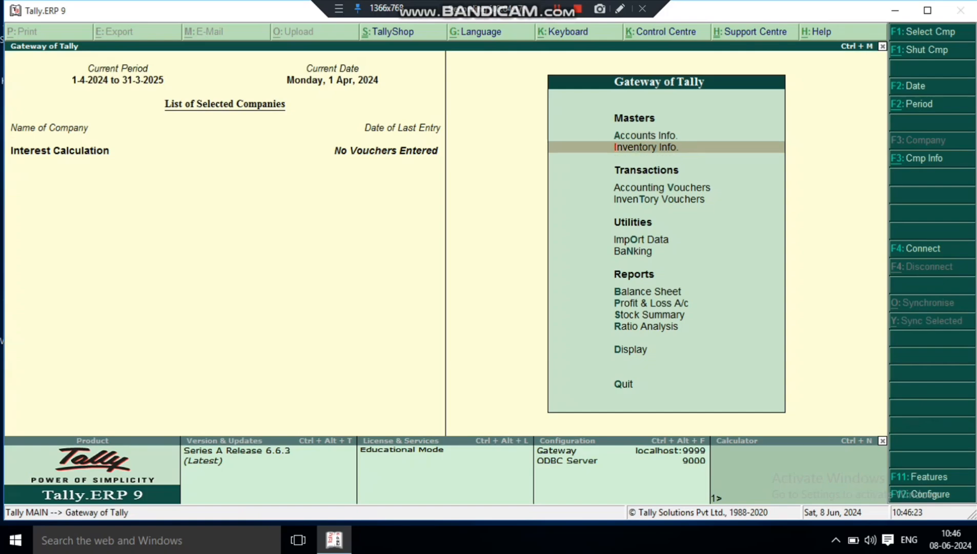
{"action": "key", "text": "Return"}
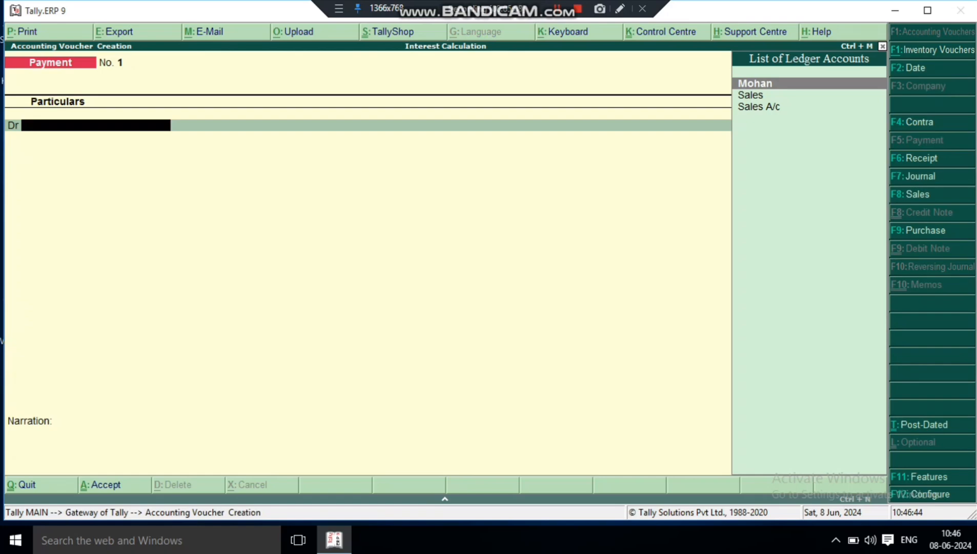
{"action": "key", "text": "F8"}
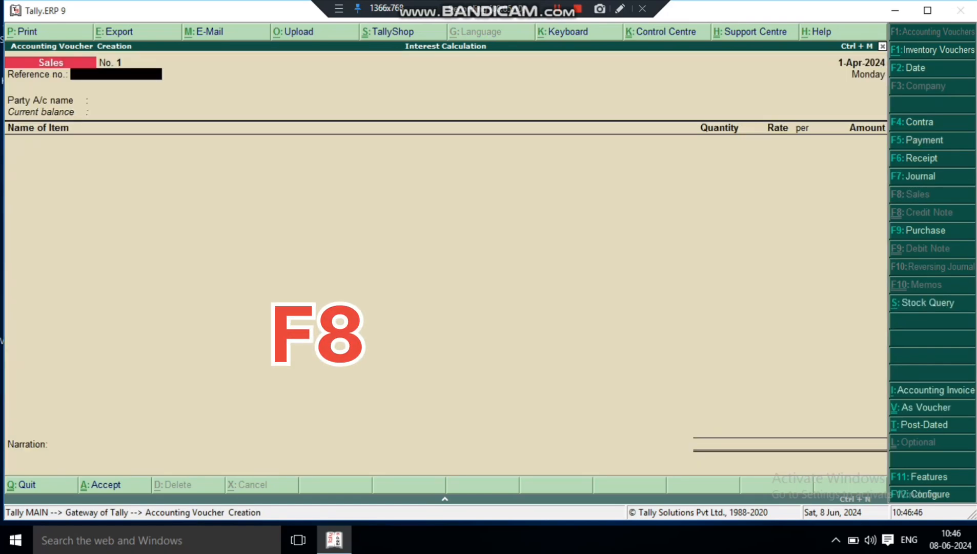
Set the sales voucher's reference number to 1, choose the customer's ledger as the party account and accept the default party details.
{"action": "type", "text": "1"}
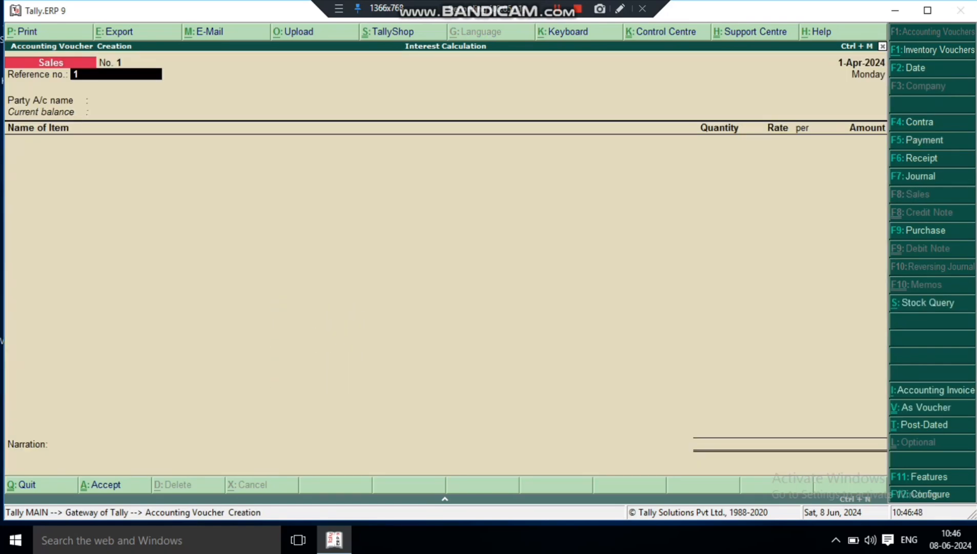
{"action": "key", "text": "Return"}
{"action": "key", "text": "Down"}
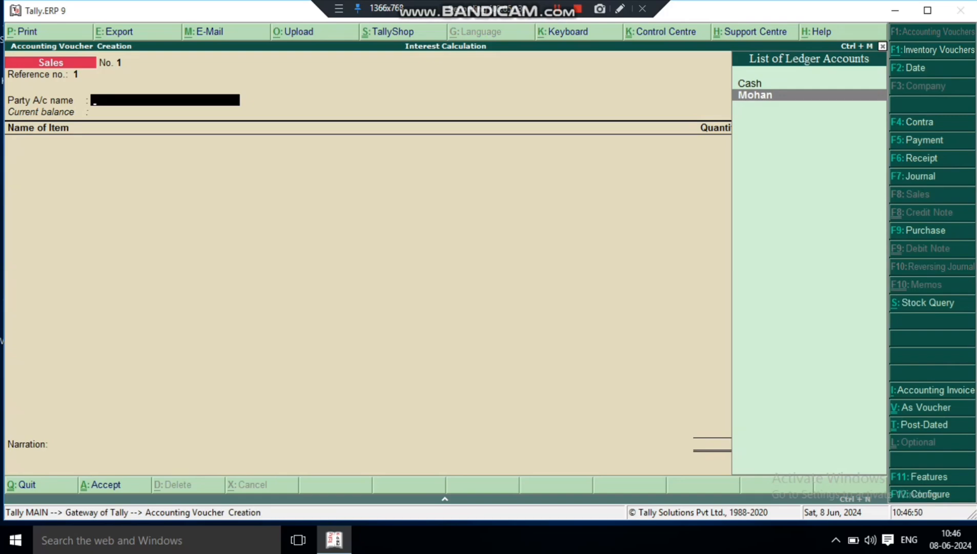
{"action": "key", "text": "Return"}
{"action": "key", "text": "Return"}
{"action": "key", "text": "Return"}
{"action": "key", "text": "Return"}
{"action": "key", "text": "Return"}
{"action": "key", "text": "Return"}
{"action": "key", "text": "Return"}
{"action": "key", "text": "Return"}
{"action": "key", "text": "Return"}
{"action": "key", "text": "Return"}
{"action": "key", "text": "Return"}
{"action": "key", "text": "Return"}
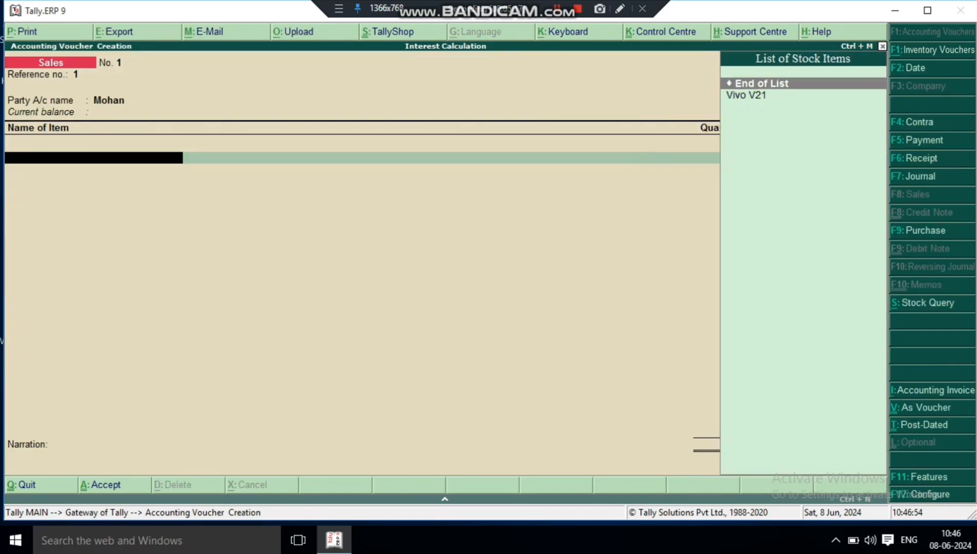
Add the stock item Vivo V21 to the sales voucher with quantity 1 pcs at a rate of 15,000.
{"action": "key", "text": "Down"}
{"action": "key", "text": "Return"}
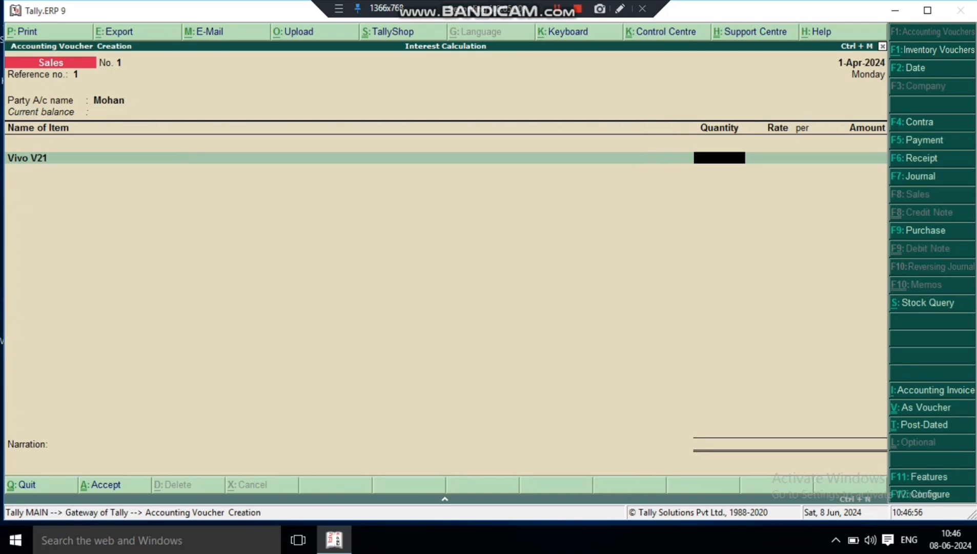
{"action": "type", "text": "1"}
{"action": "key", "text": "Return"}
{"action": "key", "text": "Return"}
{"action": "type", "text": "15,0"}
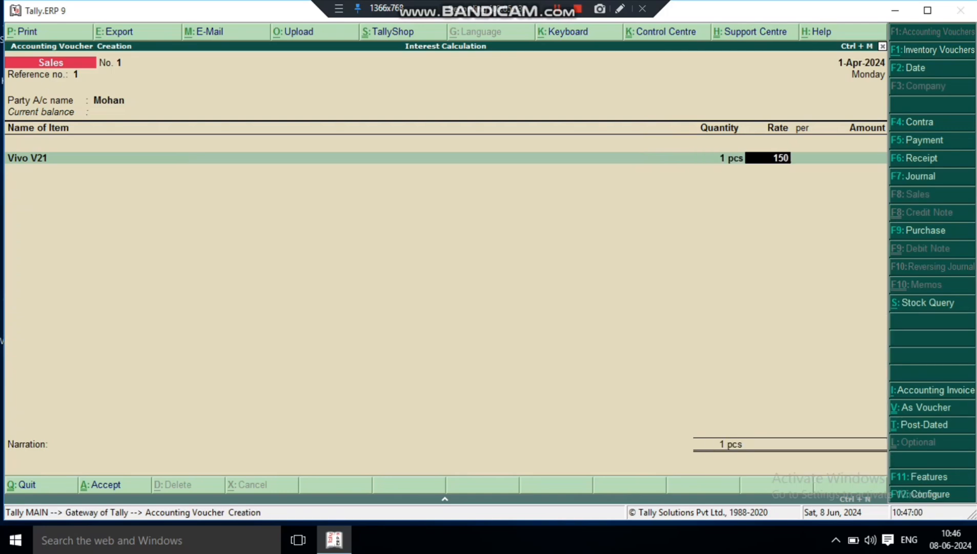
{"action": "type", "text": "00"}
{"action": "key", "text": "Return"}
{"action": "key", "text": "Return"}
Allocate the item's full amount of 15,000.00 to the Sales ledger.
{"action": "key", "text": "Return"}
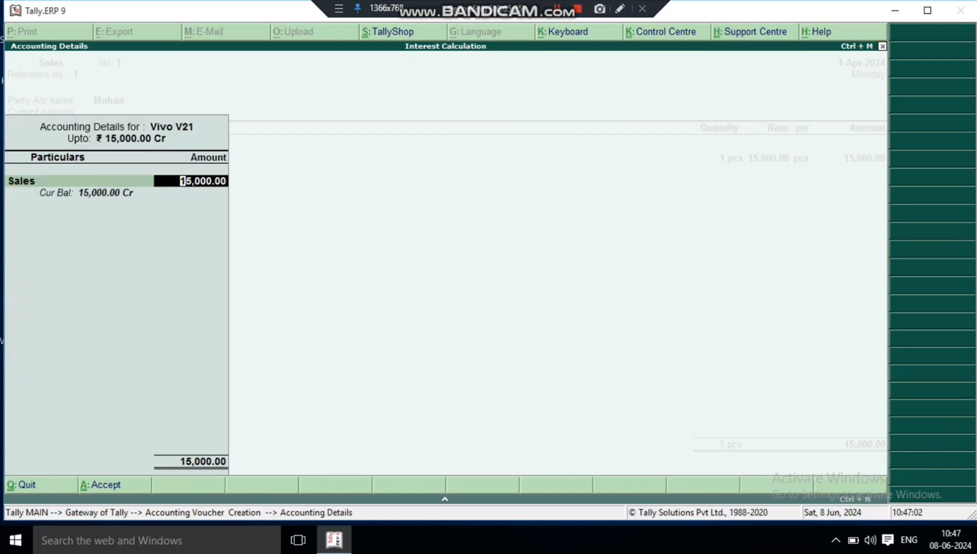
{"action": "key", "text": "Return"}
{"action": "key", "text": "Return"}
{"action": "key", "text": "Return"}
Record the bill as New Ref 1 for the full amount, then save the sales voucher and return to the Gateway of Tally.
{"action": "key", "text": "Return"}
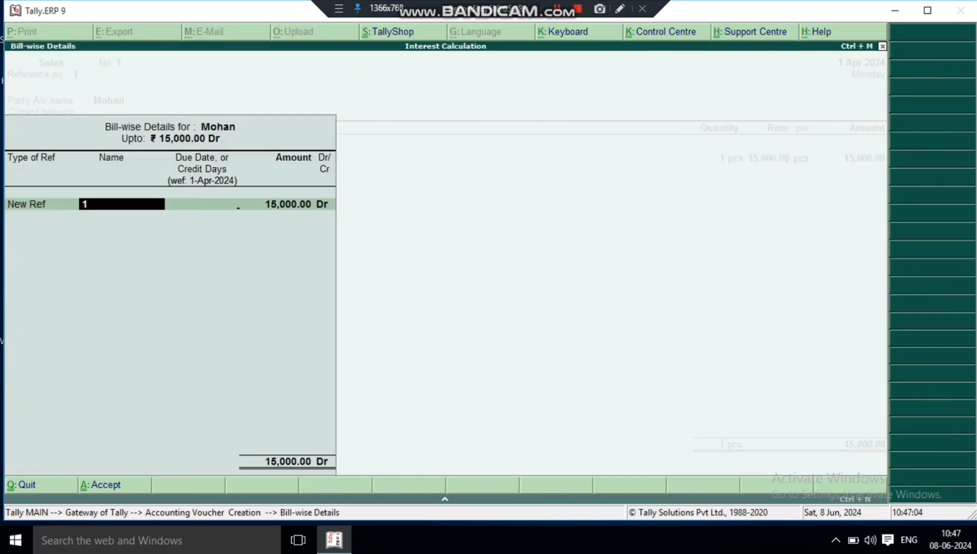
{"action": "key", "text": "Return"}
{"action": "key", "text": "Return"}
{"action": "key", "text": "Return"}
{"action": "key", "text": "Return"}
{"action": "key", "text": "Return"}
{"action": "key", "text": "Return"}
{"action": "key", "text": "Escape"}
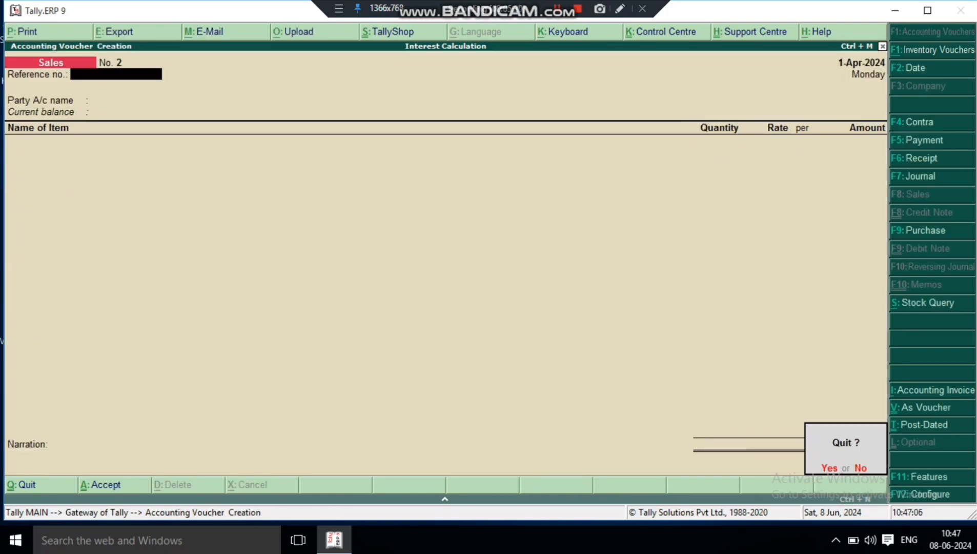
{"action": "key", "text": "Return"}
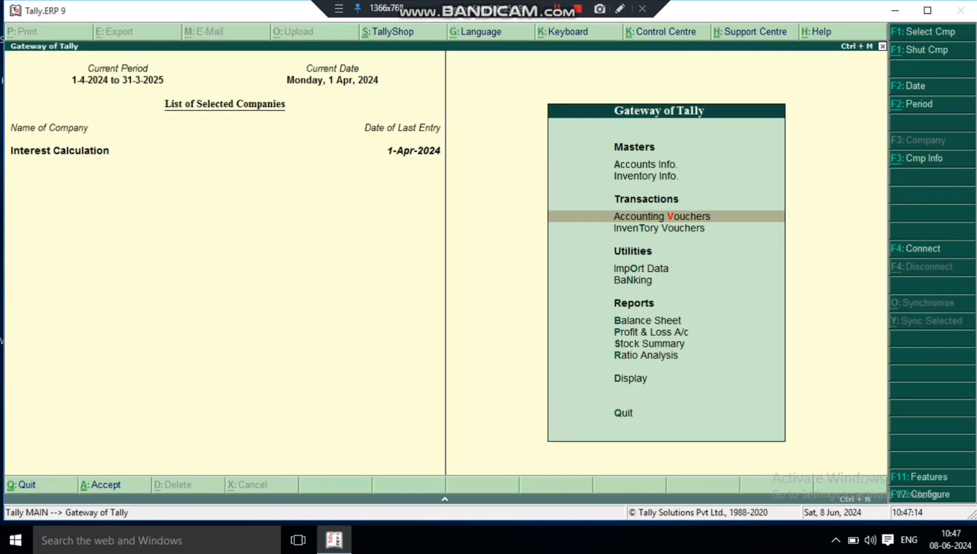
Open the ledger-wise Interest Calculations report for the customer's ledger under Statements of Accounts.
{"action": "key", "text": "d"}
{"action": "key", "text": "Down"}
{"action": "key", "text": "Down"}
{"action": "key", "text": "Down"}
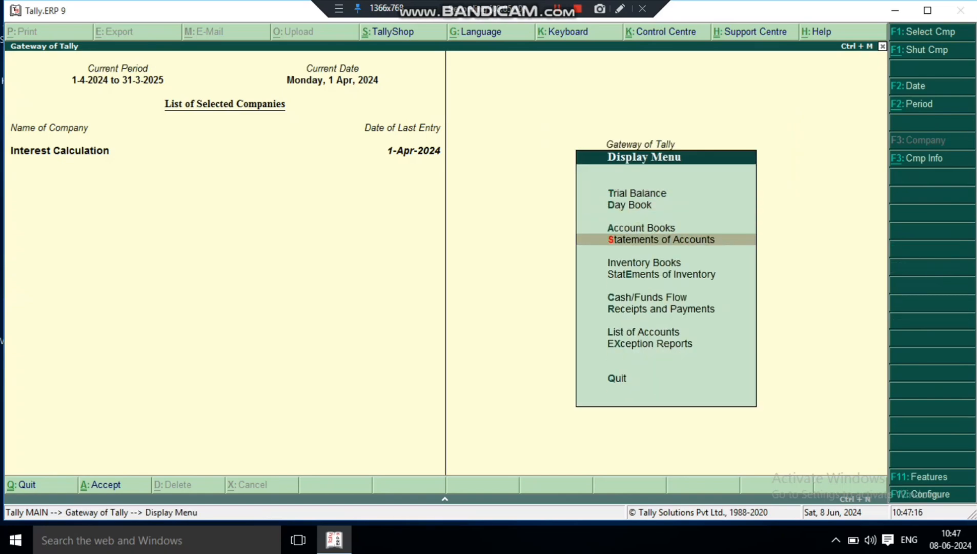
{"action": "key", "text": "Return"}
{"action": "key", "text": "Down"}
{"action": "key", "text": "Return"}
{"action": "key", "text": "Down"}
{"action": "key", "text": "Down"}
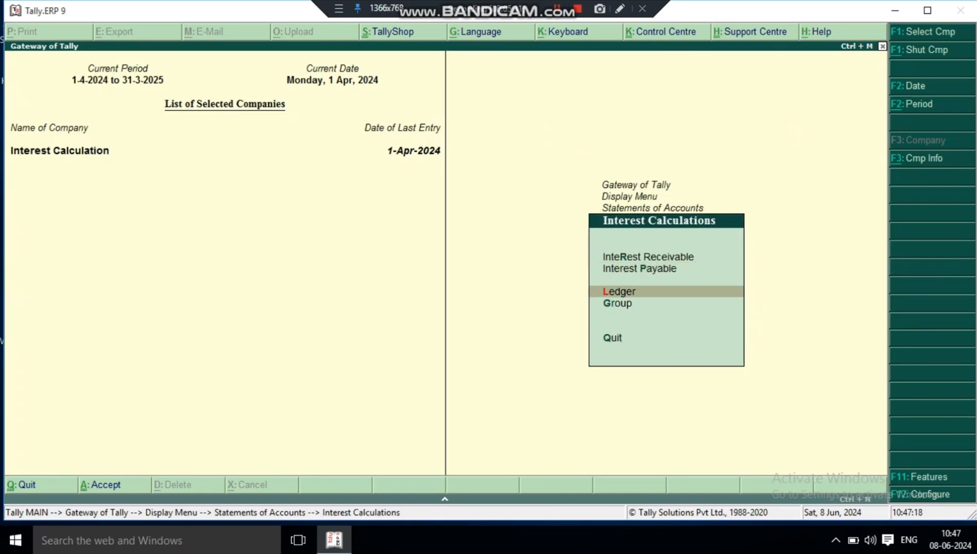
{"action": "key", "text": "Return"}
{"action": "key", "text": "Return"}
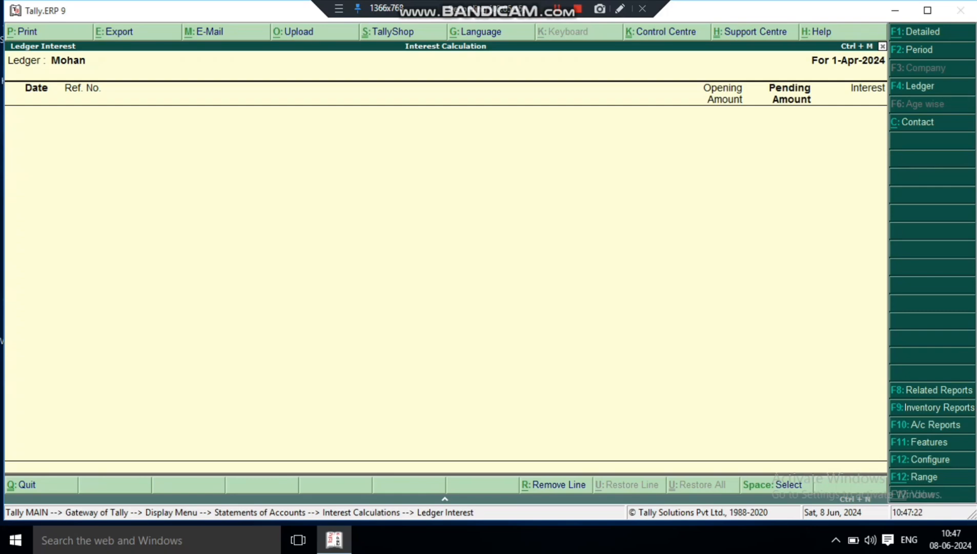
Close the ledger interest report and go back to the Gateway of Tally without quitting the program.
{"action": "key", "text": "Escape"}
{"action": "key", "text": "Escape"}
{"action": "key", "text": "Escape"}
{"action": "key", "text": "Escape"}
{"action": "key", "text": "Escape"}
{"action": "key", "text": "Escape"}
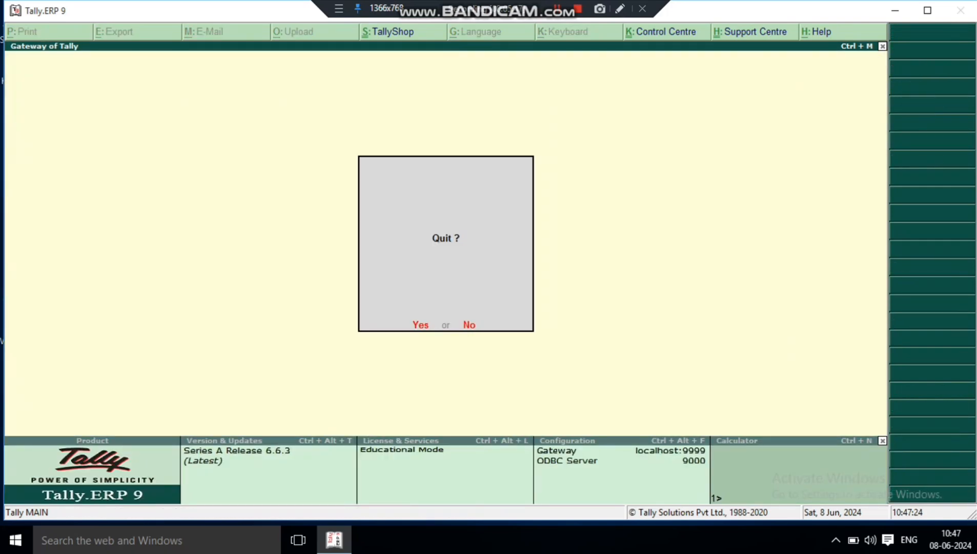
{"action": "key", "text": "Return"}
{"action": "key", "text": "d"}
{"action": "key", "text": "Return"}
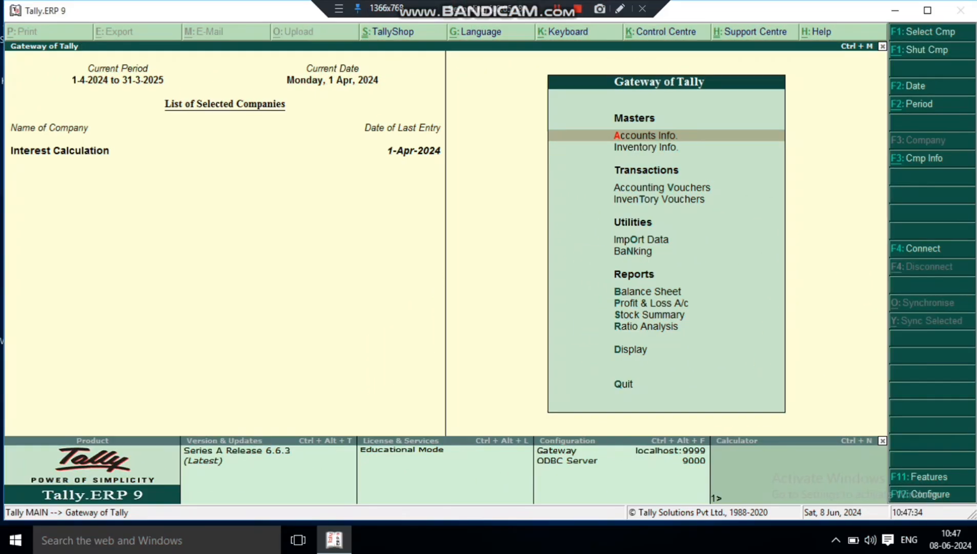
Reopen the customer's Ledger Interest report from Statements of Accounts.
{"action": "key", "text": "d"}
{"action": "key", "text": "Down"}
{"action": "key", "text": "s"}
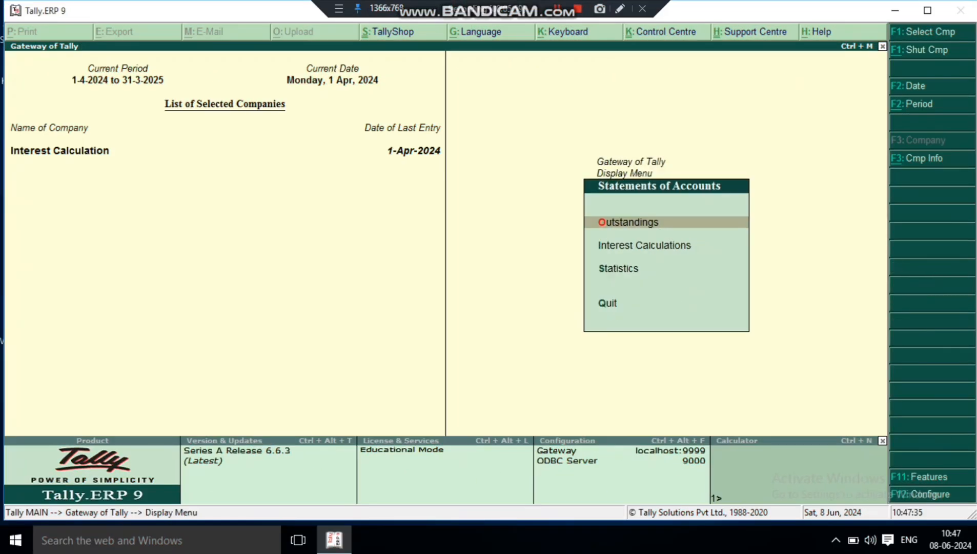
{"action": "key", "text": "Down"}
{"action": "key", "text": "Return"}
{"action": "key", "text": "Down"}
{"action": "key", "text": "Down"}
{"action": "key", "text": "Return"}
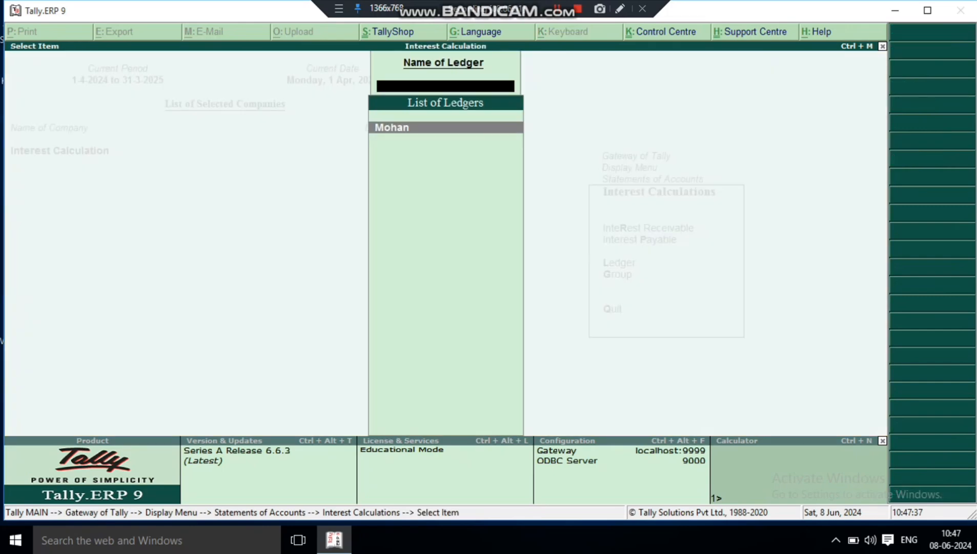
{"action": "key", "text": "Return"}
Set the interest report's period from 1-4-2024 to 1 May 2024 and review the interest on the overdue bill.
{"action": "key", "text": "F2"}
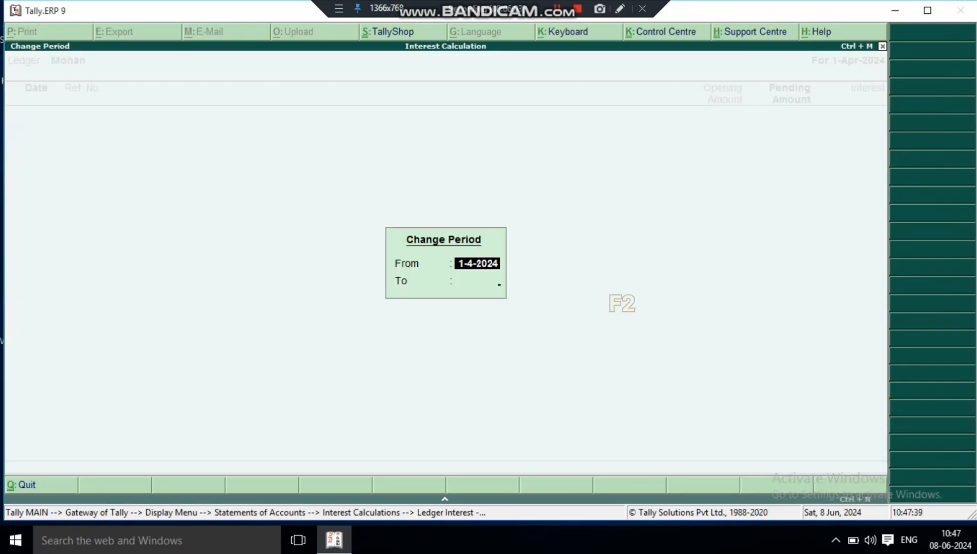
{"action": "key", "text": "Return"}
{"action": "type", "text": "1 may"}
{"action": "key", "text": "Return"}
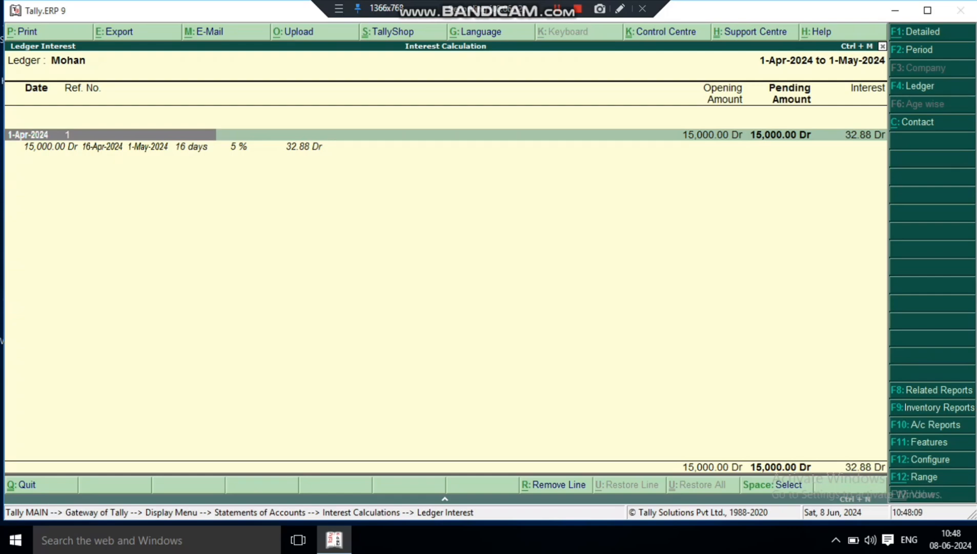
{"action": "key", "text": "F2"}
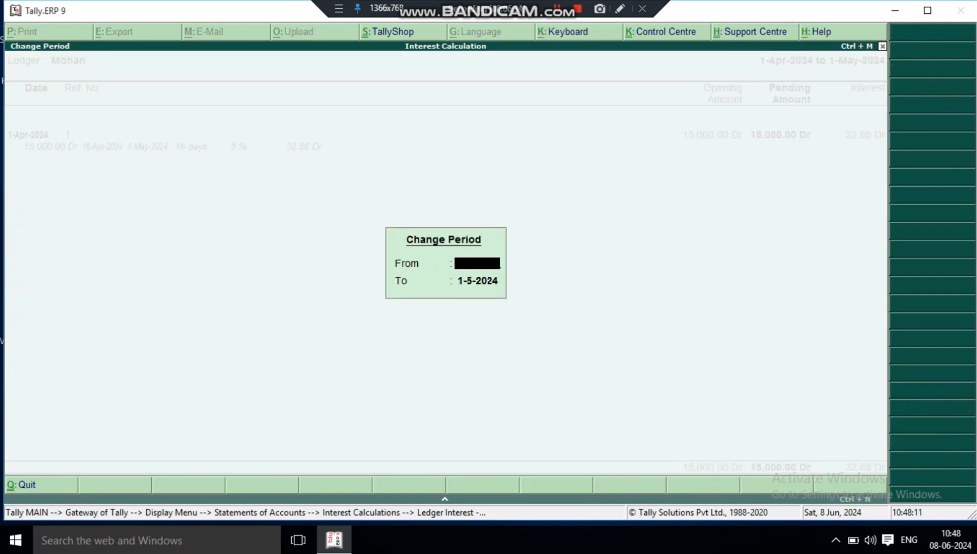
{"action": "key", "text": "Escape"}
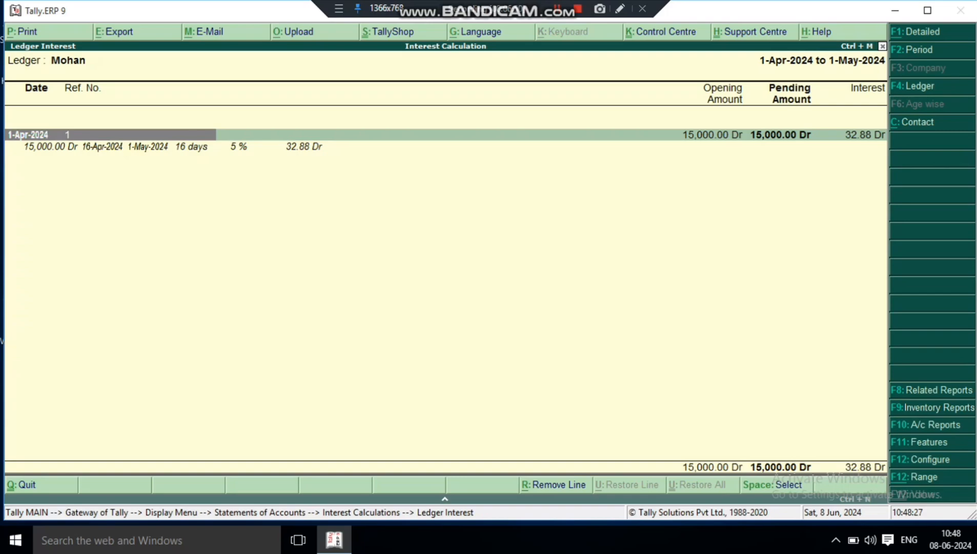
Leave the interest report and open the customer's Ledger Outstandings report in its detailed view.
{"action": "key", "text": "Escape"}
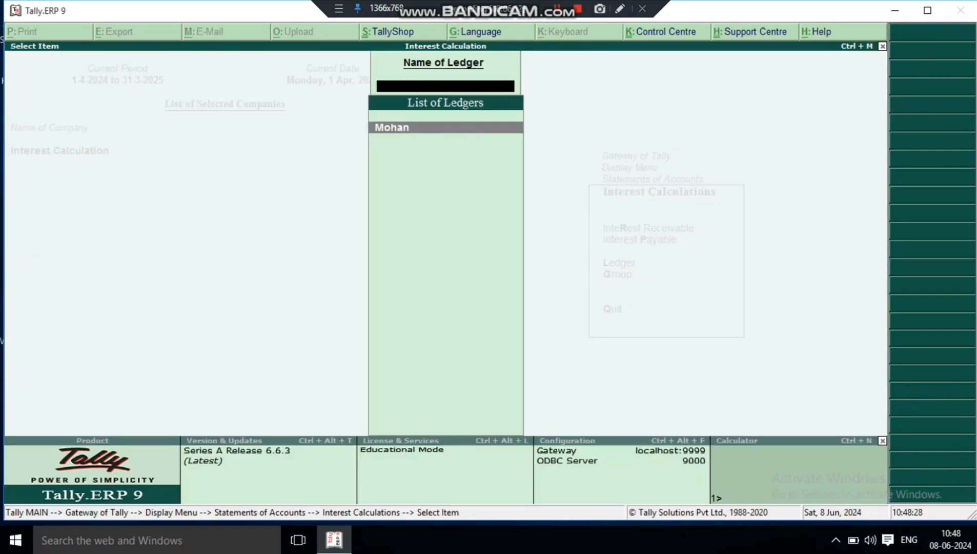
{"action": "key", "text": "Escape"}
{"action": "key", "text": "Escape"}
{"action": "key", "text": "Up"}
{"action": "key", "text": "Return"}
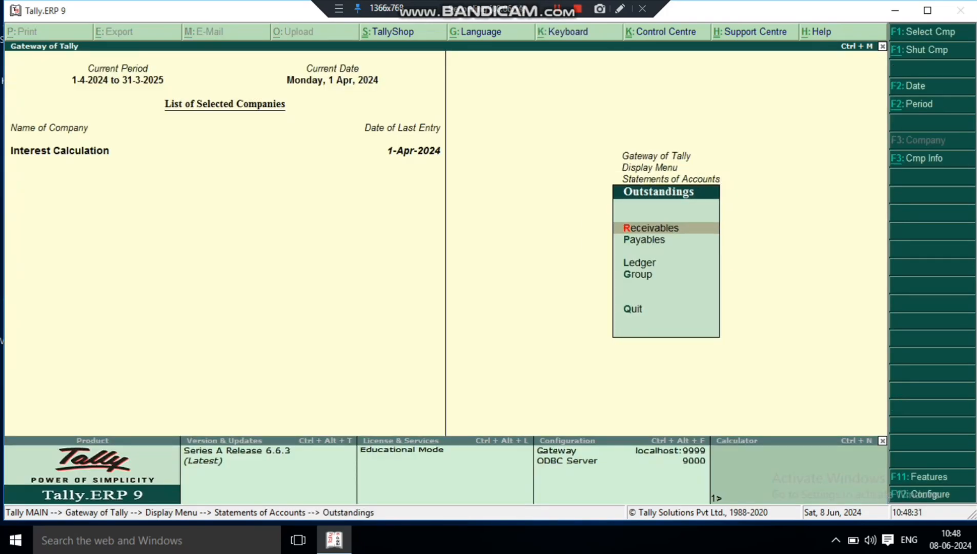
{"action": "key", "text": "Down"}
{"action": "key", "text": "Down"}
{"action": "key", "text": "Down"}
{"action": "key", "text": "Up"}
{"action": "key", "text": "Return"}
{"action": "key", "text": "Return"}
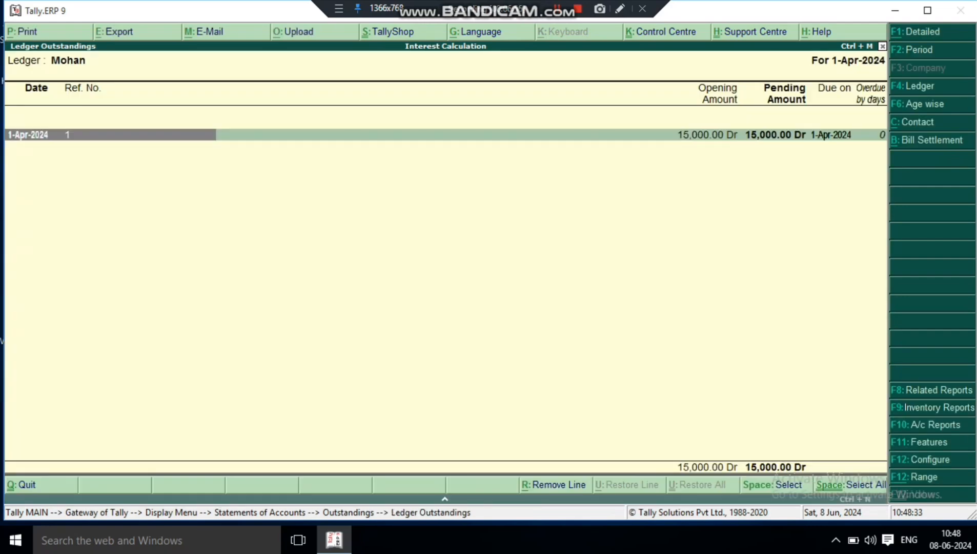
{"action": "key", "text": "alt+F1"}
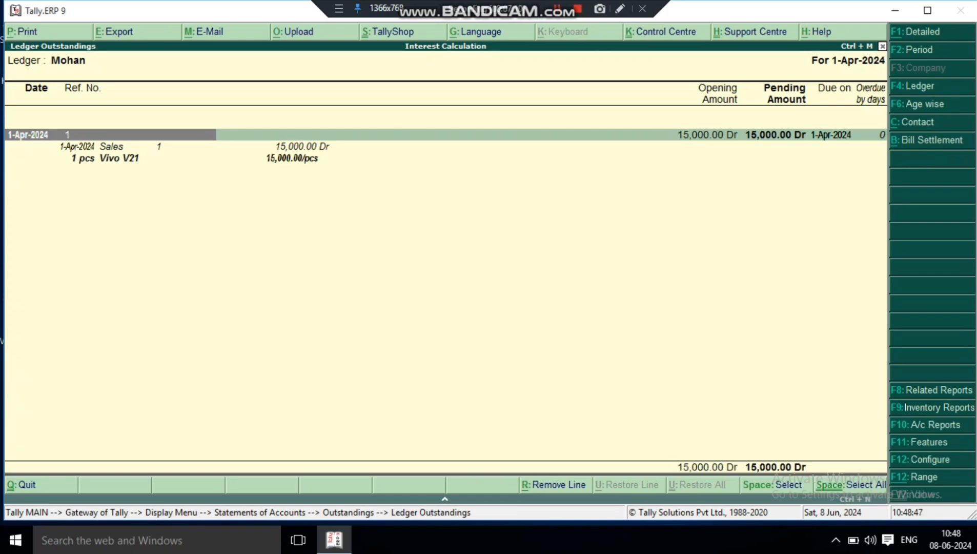
Close the outstandings report and return to the Gateway of Tally.
{"action": "key", "text": "Escape"}
{"action": "key", "text": "Escape"}
{"action": "key", "text": "Escape"}
{"action": "key", "text": "Escape"}
{"action": "key", "text": "Escape"}
{"action": "key", "text": "Escape"}
{"action": "key", "text": "Escape"}
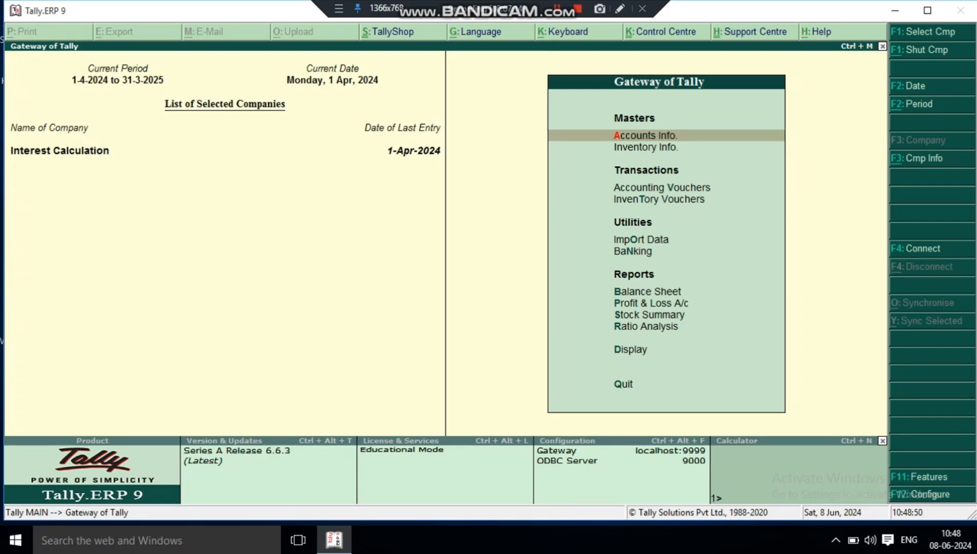
Open the Debit Note voucher type for alteration from the accounts masters.
{"action": "key", "text": "Return"}
{"action": "key", "text": "Down"}
{"action": "key", "text": "Down"}
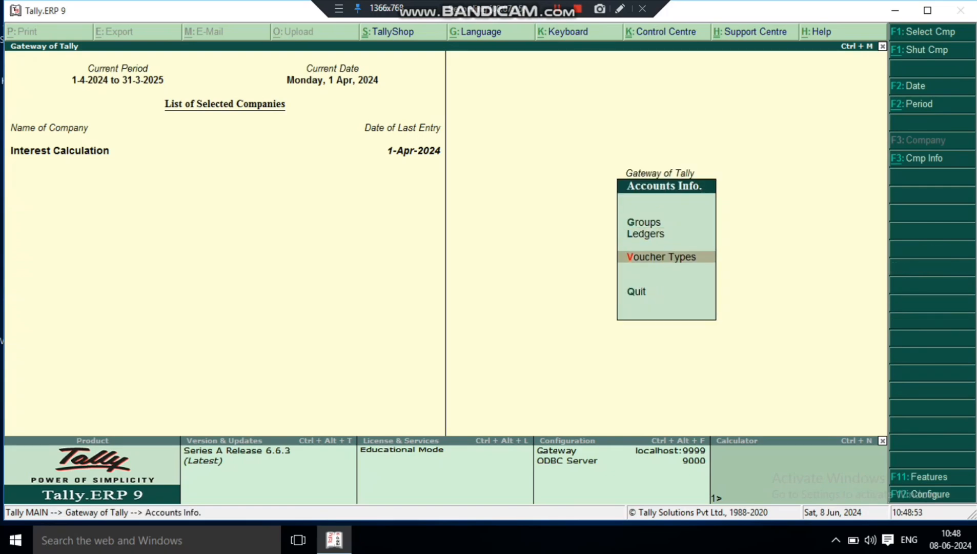
{"action": "key", "text": "Return"}
{"action": "key", "text": "Down"}
{"action": "key", "text": "Down"}
{"action": "key", "text": "Return"}
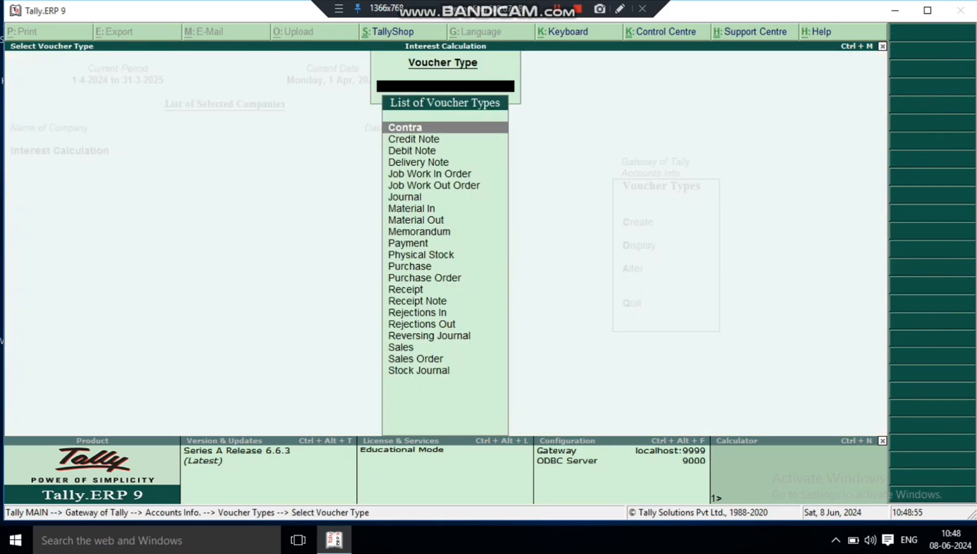
{"action": "key", "text": "Down"}
{"action": "key", "text": "Down"}
{"action": "key", "text": "Return"}
Keep the Debit Note's general and printing settings and add a voucher class named Interest Recieve.
{"action": "key", "text": "Return"}
{"action": "key", "text": "Return"}
{"action": "key", "text": "Return"}
{"action": "key", "text": "Return"}
{"action": "key", "text": "Return"}
{"action": "key", "text": "Return"}
{"action": "key", "text": "Return"}
{"action": "key", "text": "Return"}
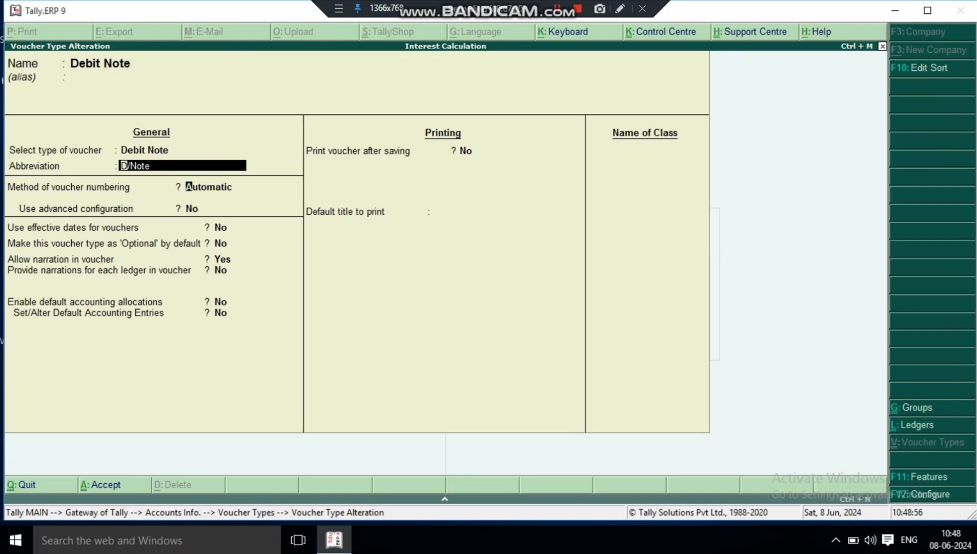
{"action": "key", "text": "Return"}
{"action": "key", "text": "Return"}
{"action": "key", "text": "Return"}
{"action": "key", "text": "Return"}
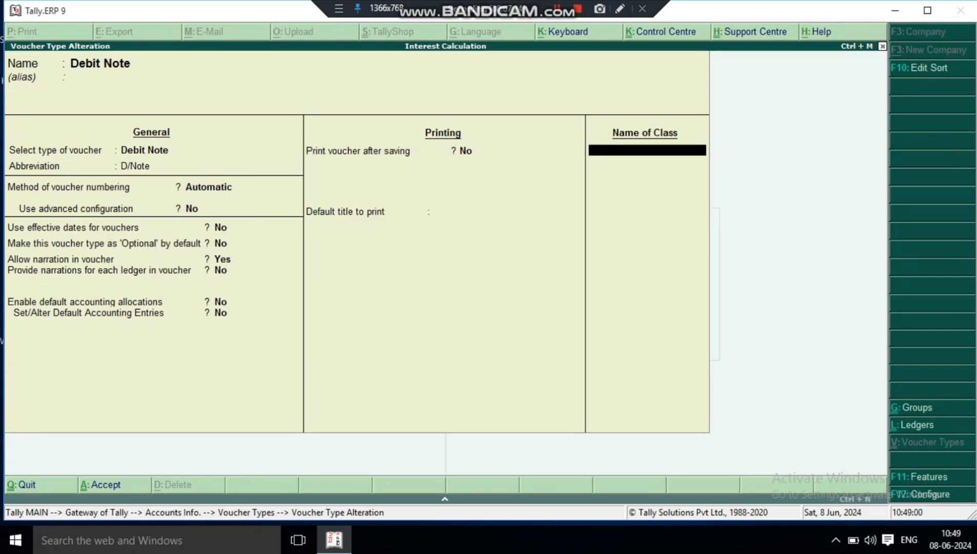
{"action": "type", "text": "Interest Recieve"}
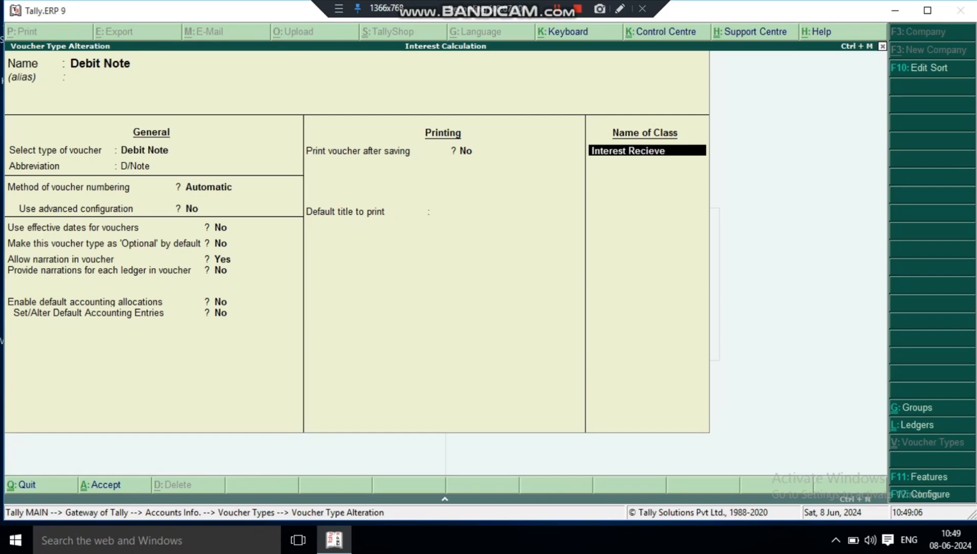
{"action": "key", "text": "Return"}
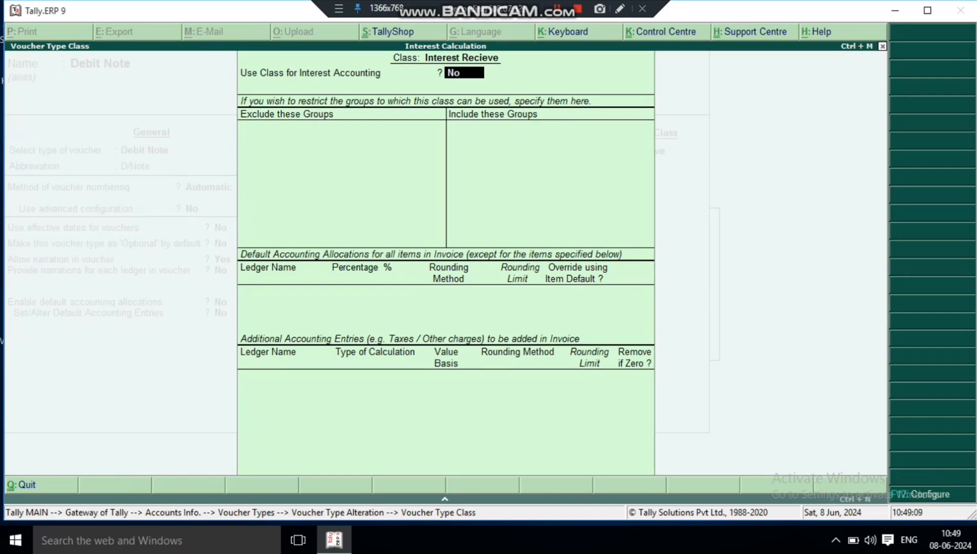
Enable the class for interest accounting without compound interest, then save the Debit Note voucher type and return to the Gateway of Tally.
{"action": "key", "text": "y"}
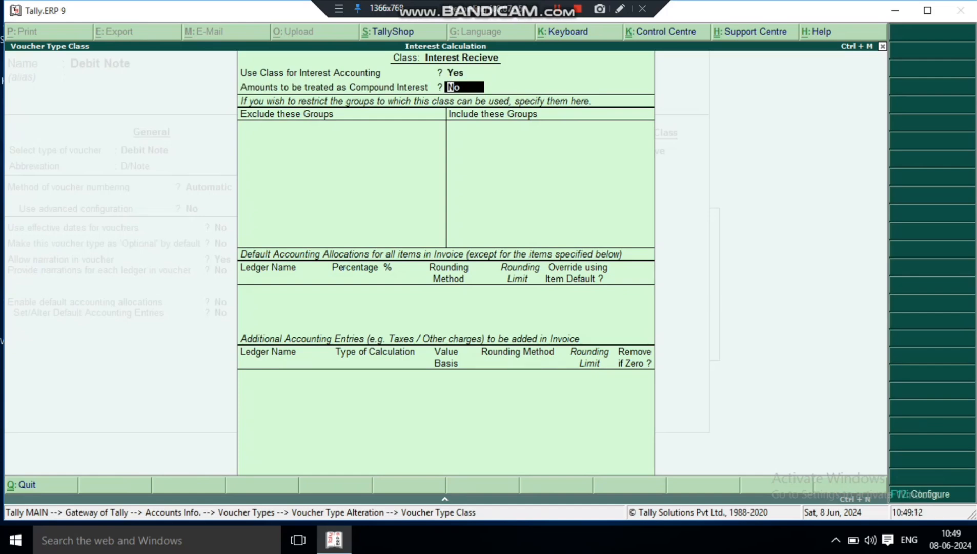
{"action": "key", "text": "Return"}
{"action": "key", "text": "Return"}
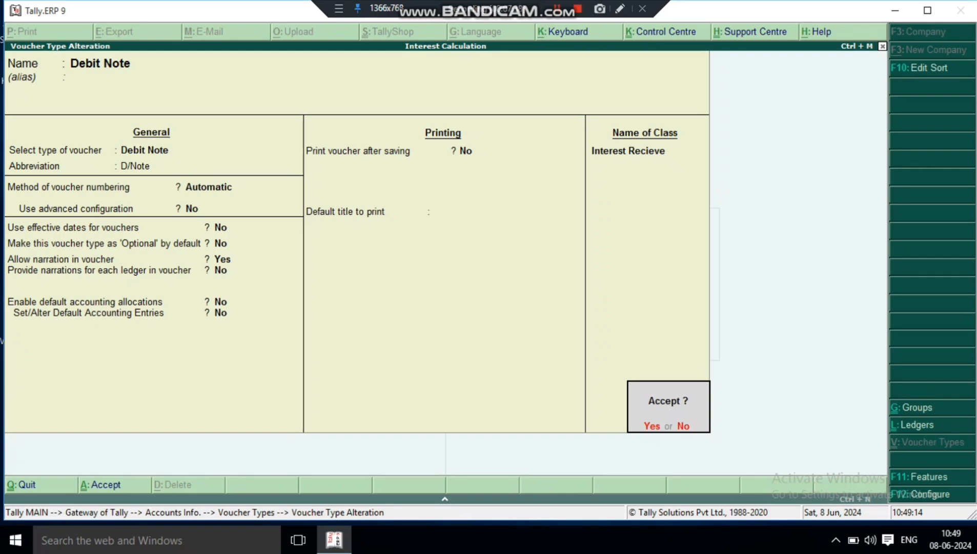
{"action": "key", "text": "Return"}
{"action": "key", "text": "Escape"}
{"action": "key", "text": "Escape"}
{"action": "key", "text": "Escape"}
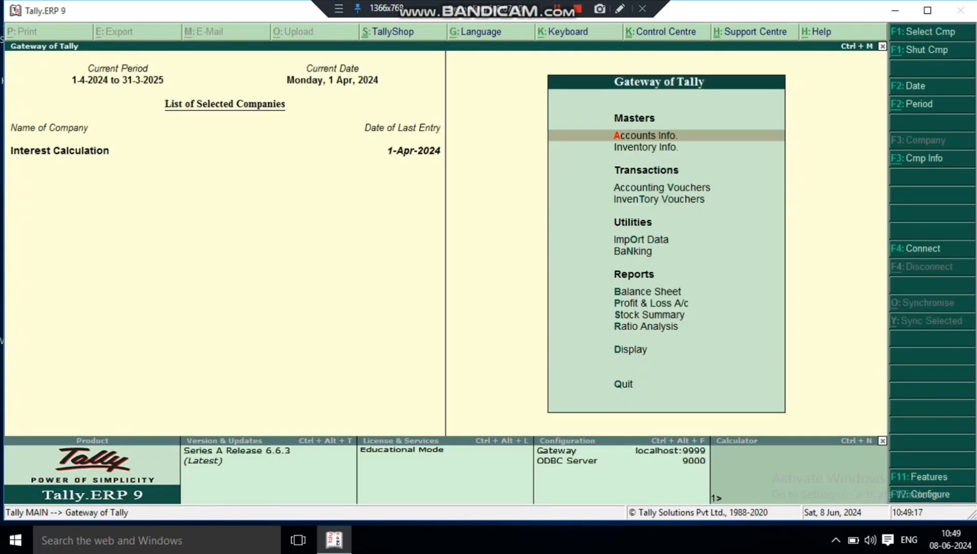
Open accounting voucher entry from the Gateway of Tally.
{"action": "key", "text": "Down"}
{"action": "key", "text": "Down"}
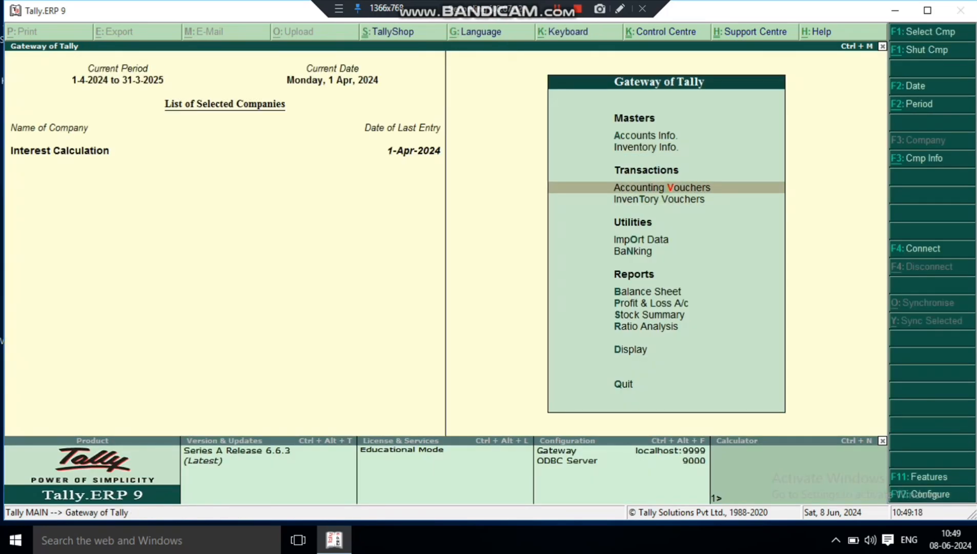
{"action": "key", "text": "Return"}
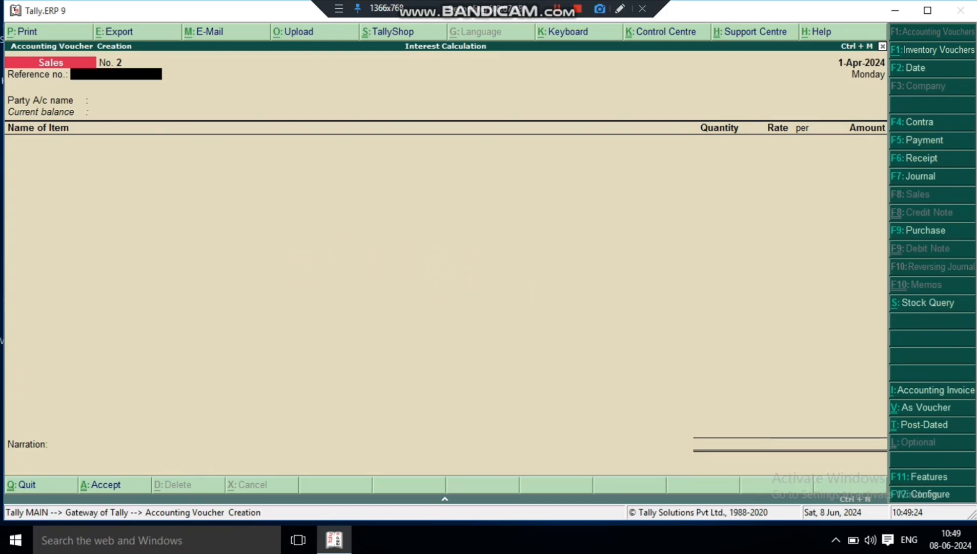
Enable debit and credit notes, with both recorded in invoice mode, in the company's accounting features and save them.
{"action": "key", "text": "F11"}
{"action": "key", "text": "Return"}
{"action": "key", "text": "Return"}
{"action": "key", "text": "Return"}
{"action": "key", "text": "Return"}
{"action": "key", "text": "Return"}
{"action": "key", "text": "Return"}
{"action": "key", "text": "Return"}
{"action": "key", "text": "Return"}
{"action": "key", "text": "Return"}
{"action": "key", "text": "Return"}
{"action": "key", "text": "Return"}
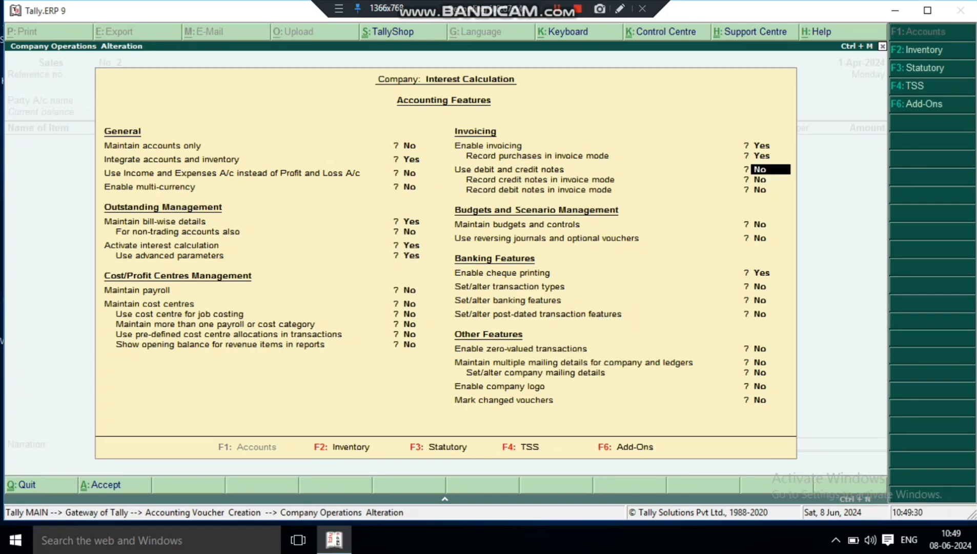
{"action": "key", "text": "y"}
{"action": "key", "text": "Return"}
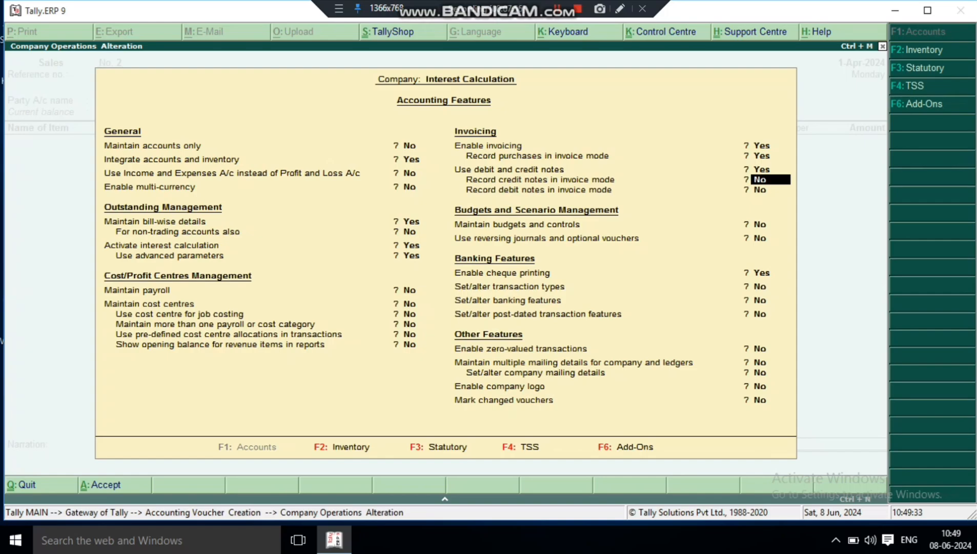
{"action": "key", "text": "y"}
{"action": "key", "text": "Return"}
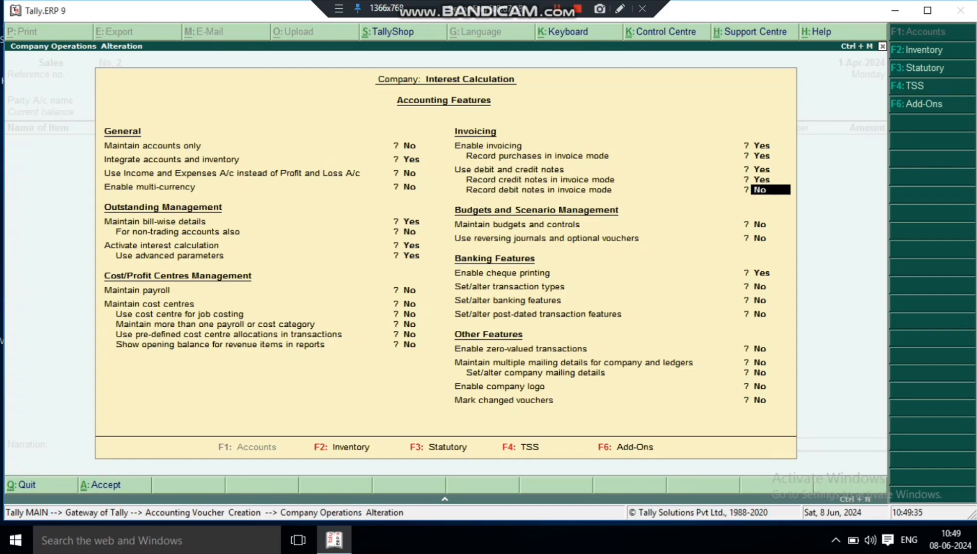
{"action": "key", "text": "y"}
{"action": "key", "text": "Return"}
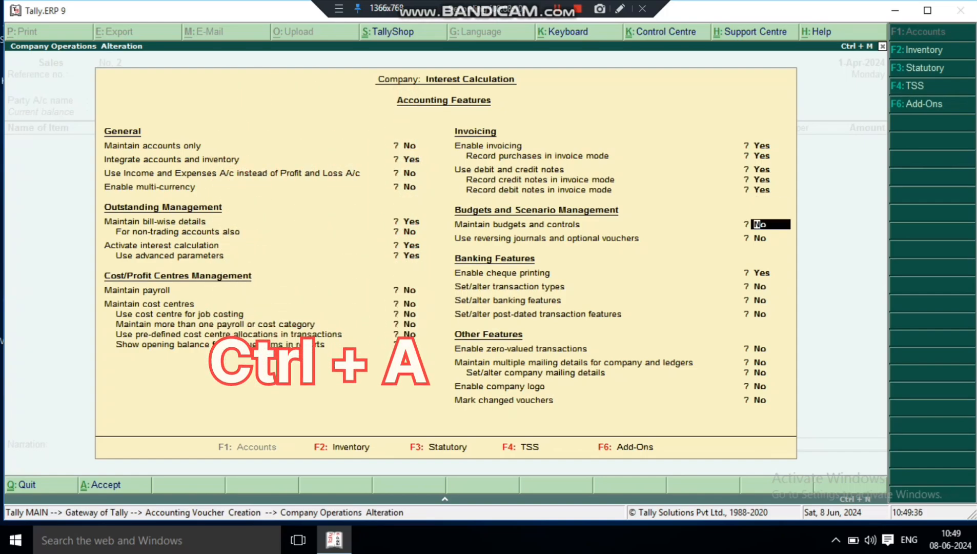
{"action": "key", "text": "ctrl+a"}
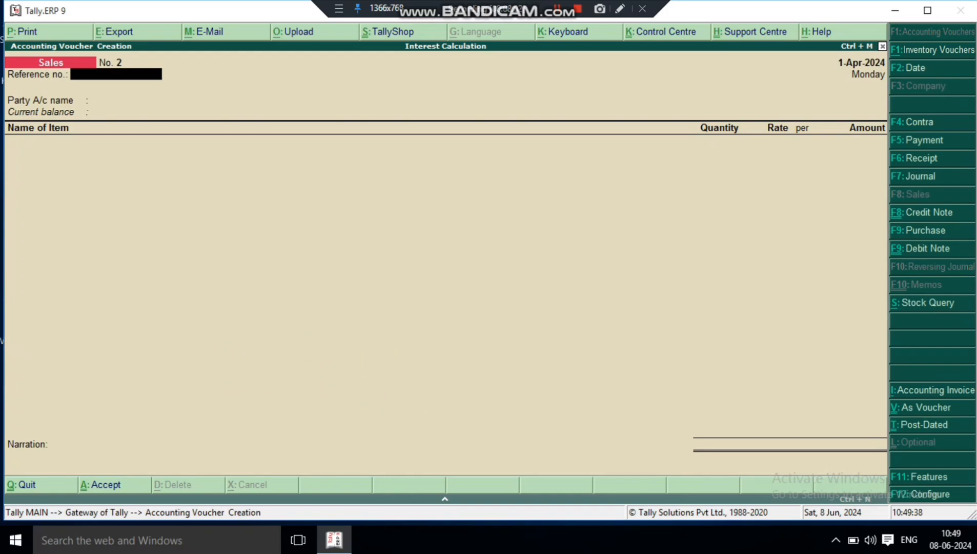
Start a Debit Note voucher using the Interest Recieve voucher class.
{"action": "key", "text": "ctrl+F9"}
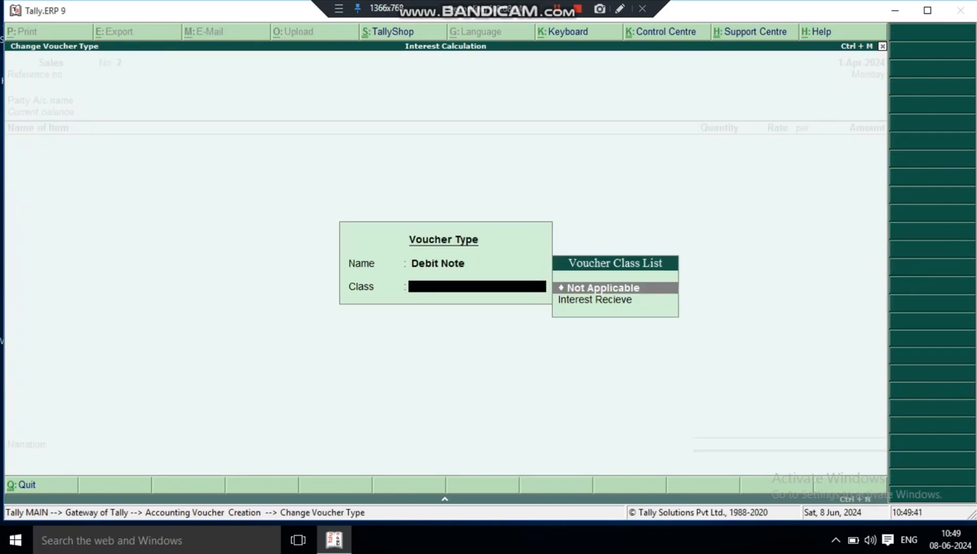
{"action": "key", "text": "Down"}
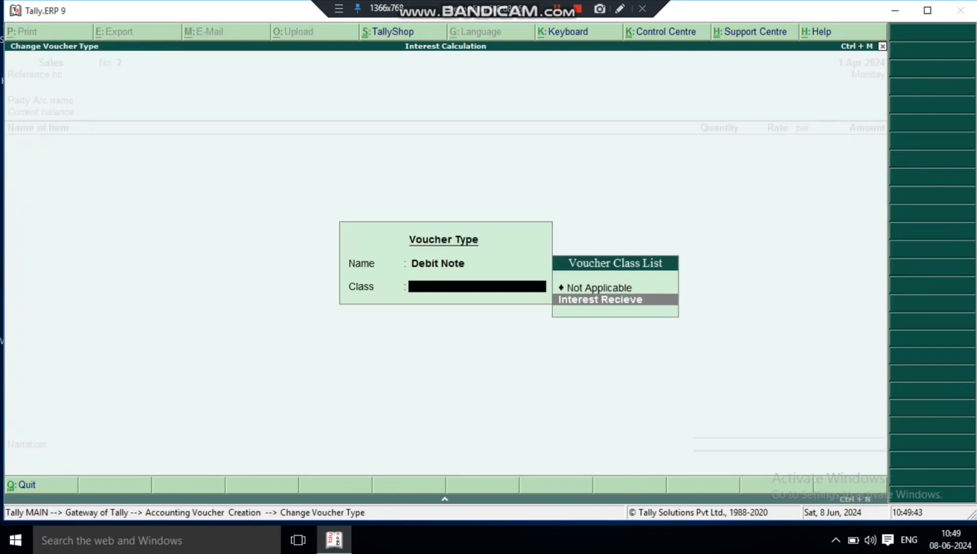
{"action": "key", "text": "Return"}
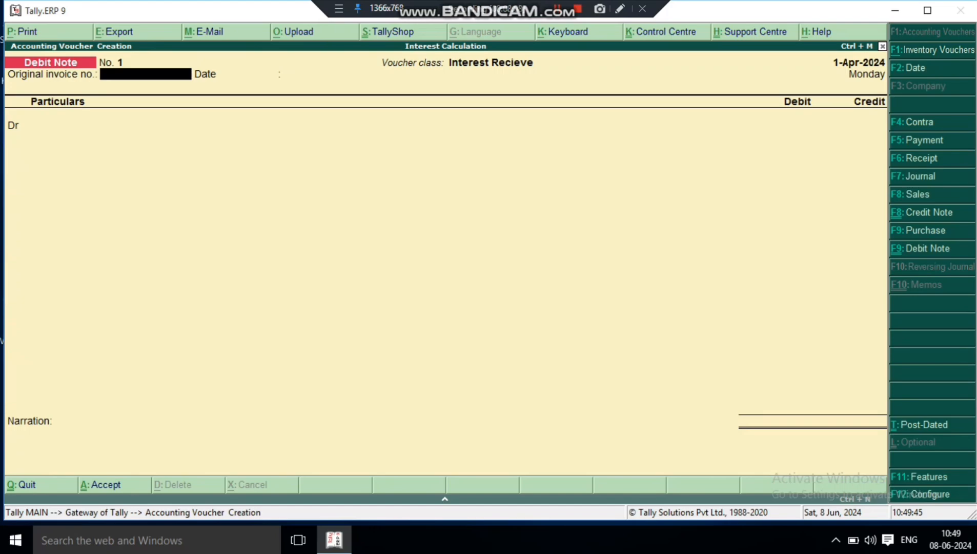
Set the debit note's original invoice number to 1 and voucher date to 1 May 2024, keeping the invoice date at 1-Apr-2024.
{"action": "type", "text": "1"}
{"action": "key", "text": "Return"}
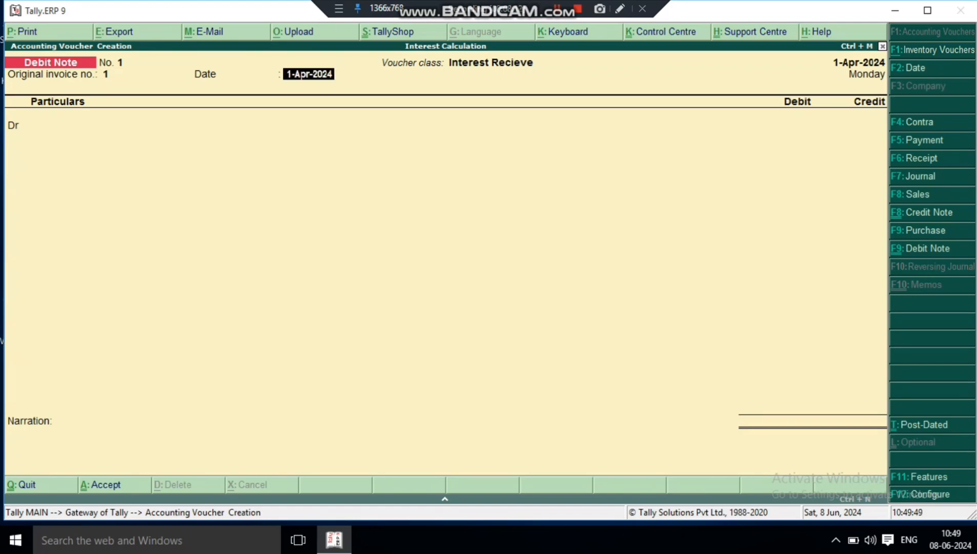
{"action": "key", "text": "F2"}
{"action": "type", "text": "1"}
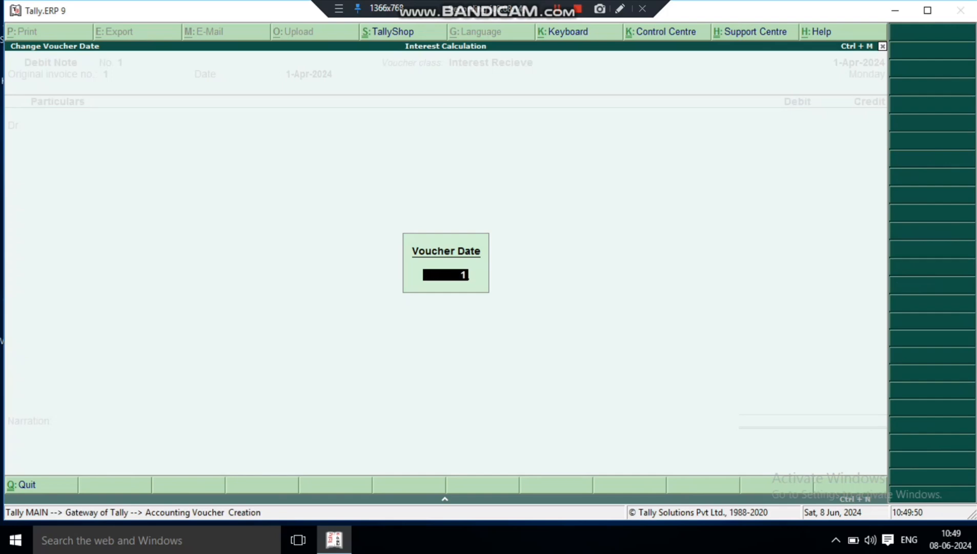
{"action": "type", "text": " may"}
{"action": "key", "text": "Return"}
{"action": "key", "text": "Return"}
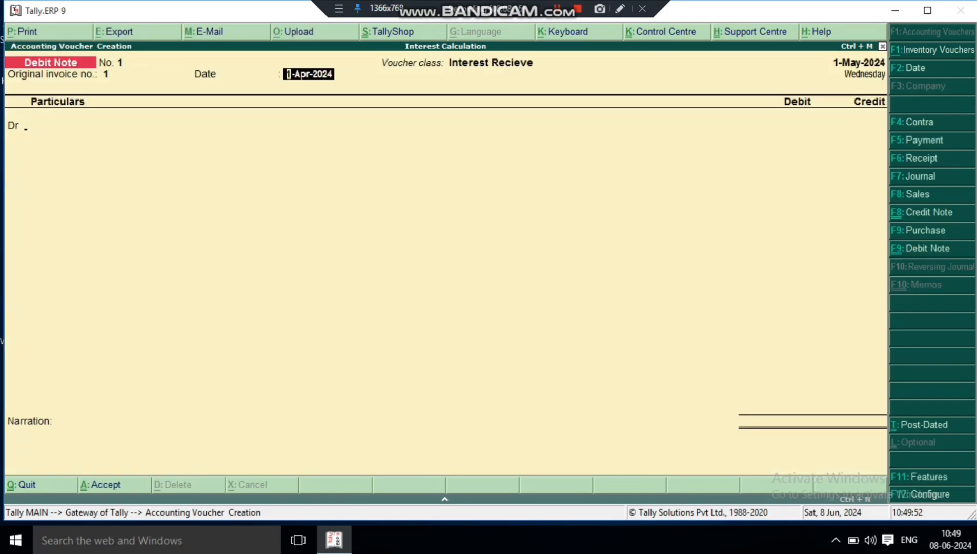
{"action": "key", "text": "Return"}
Debit the customer's ledger with the interest calculated on bill 1.
{"action": "key", "text": "Return"}
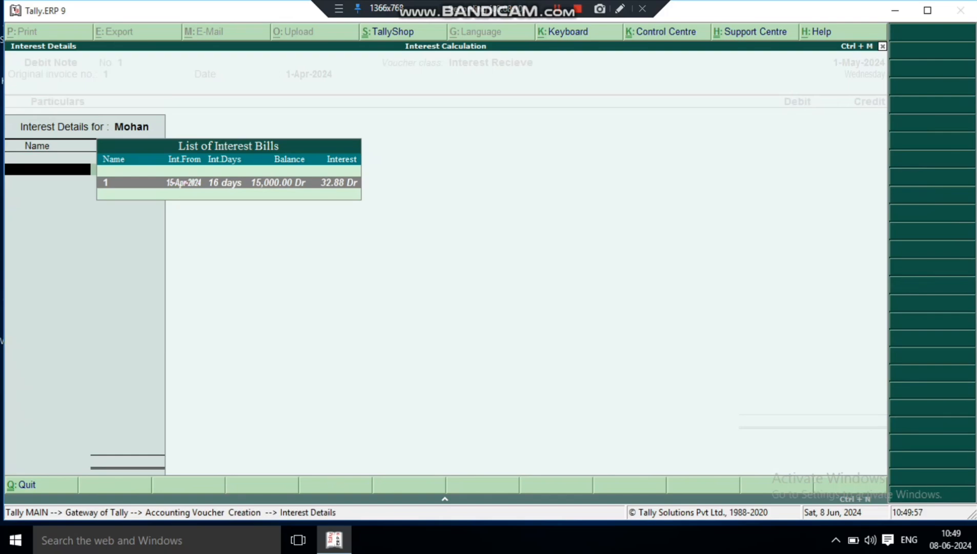
{"action": "key", "text": "Return"}
{"action": "key", "text": "Return"}
{"action": "key", "text": "Return"}
{"action": "key", "text": "Return"}
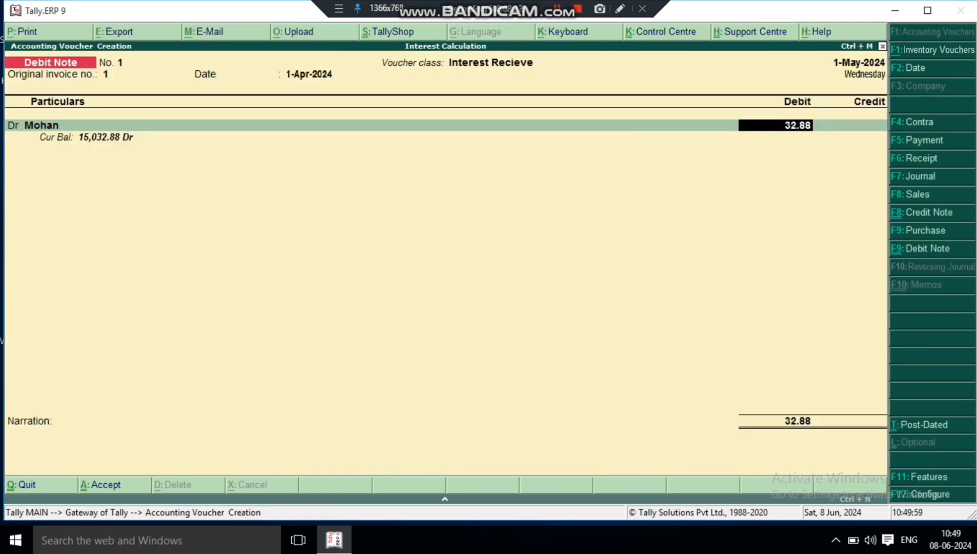
Accept the 32.88 interest debit and allocate it to the customer as New Ref 1.
{"action": "key", "text": "Return"}
{"action": "key", "text": "Return"}
{"action": "key", "text": "Return"}
{"action": "key", "text": "Return"}
{"action": "key", "text": "Return"}
{"action": "key", "text": "Return"}
{"action": "key", "text": "Return"}
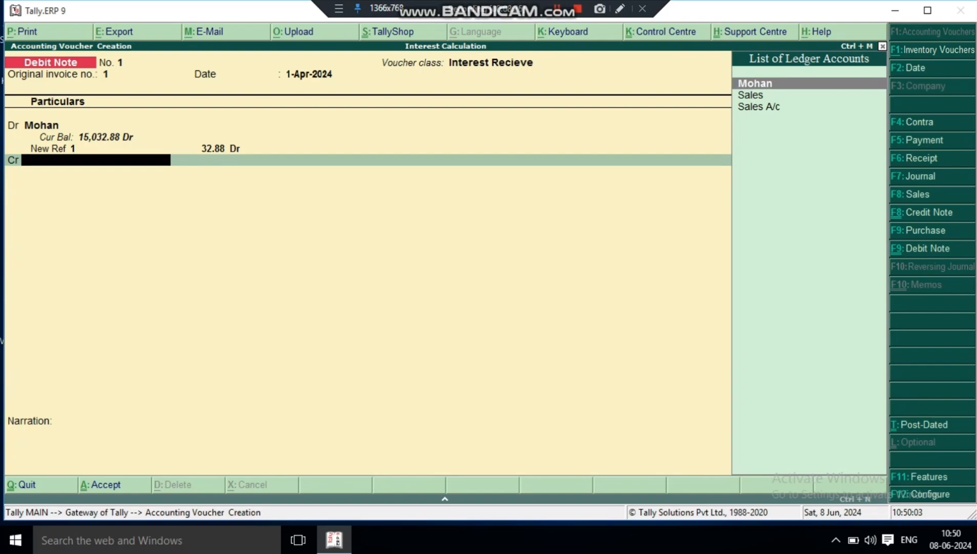
Create and save a ledger named Interest Recieve under Indirect Incomes for the debit note's credit line.
{"action": "key", "text": "alt+c"}
{"action": "type", "text": "Int"}
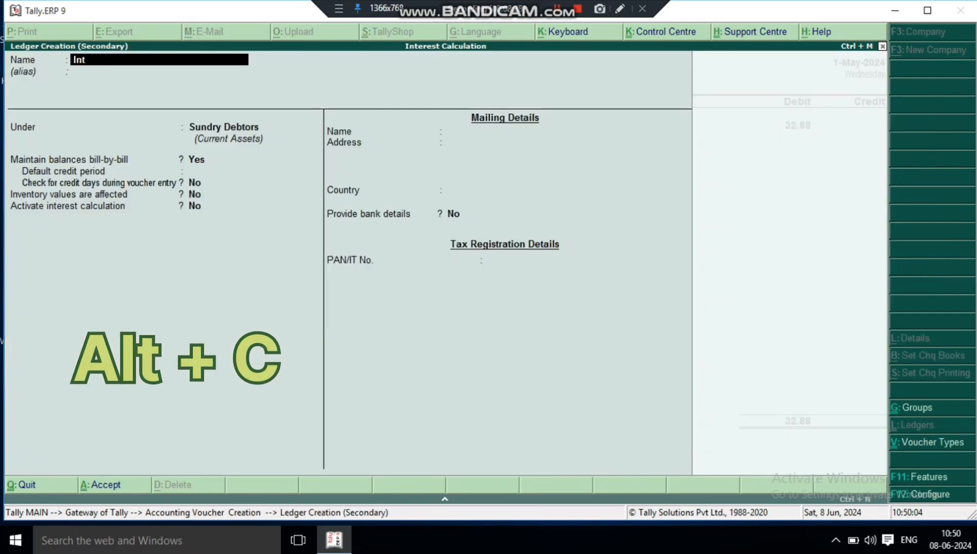
{"action": "type", "text": "erest"}
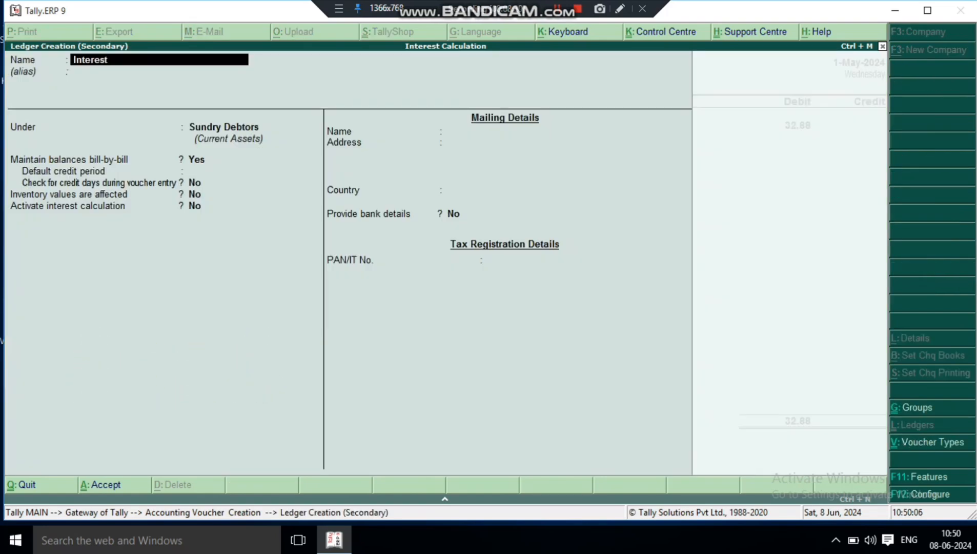
{"action": "type", "text": " Recieve"}
{"action": "key", "text": "Return"}
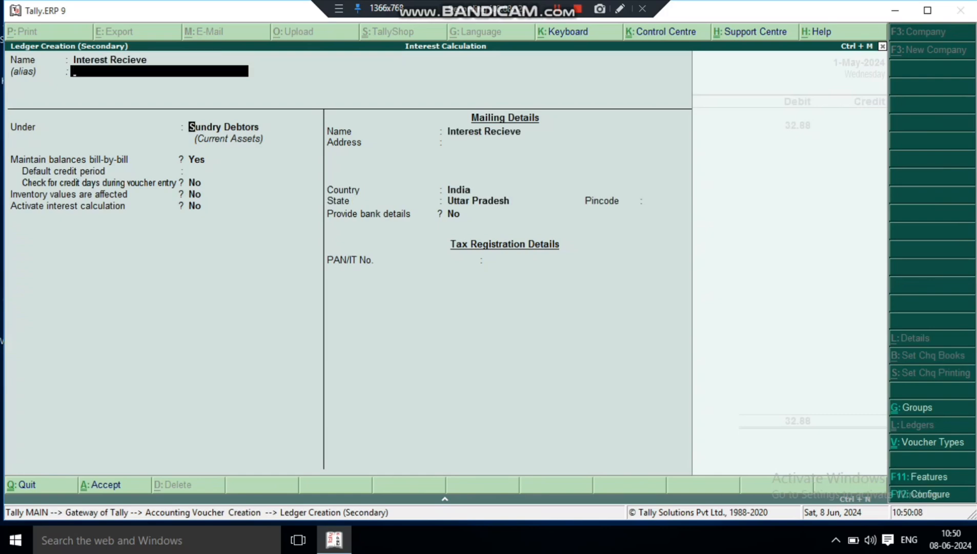
{"action": "key", "text": "Return"}
{"action": "type", "text": "i"}
{"action": "key", "text": "Down"}
{"action": "key", "text": "Down"}
{"action": "key", "text": "Down"}
{"action": "key", "text": "Down"}
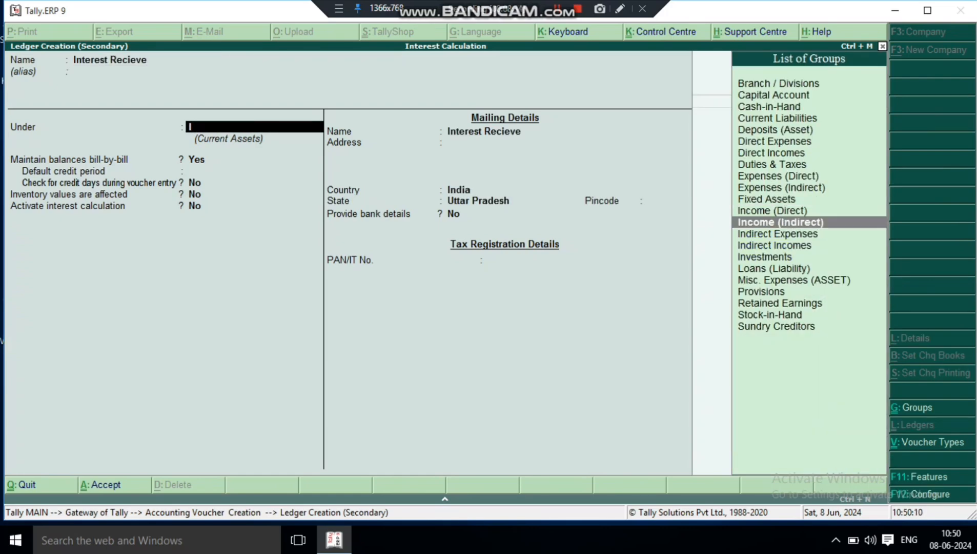
{"action": "key", "text": "Return"}
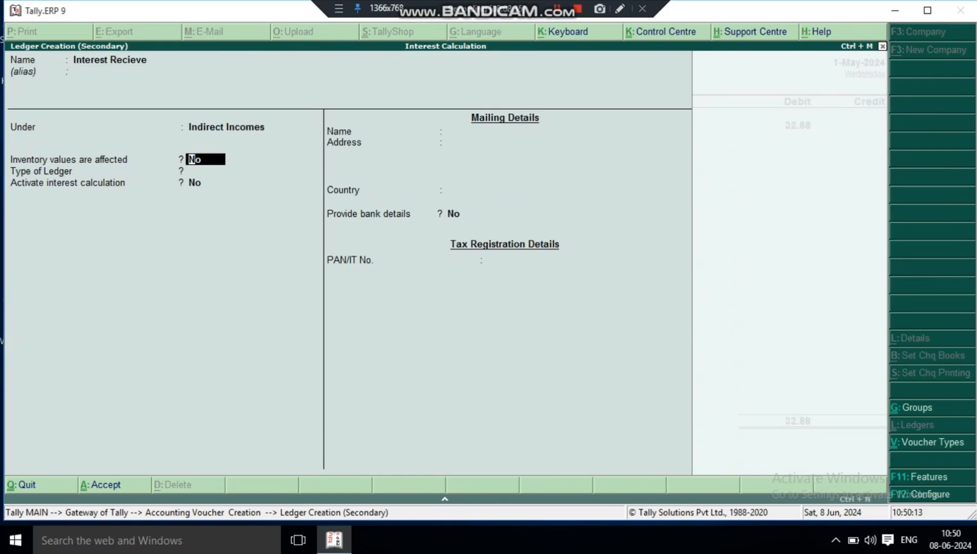
{"action": "key", "text": "ctrl+a"}
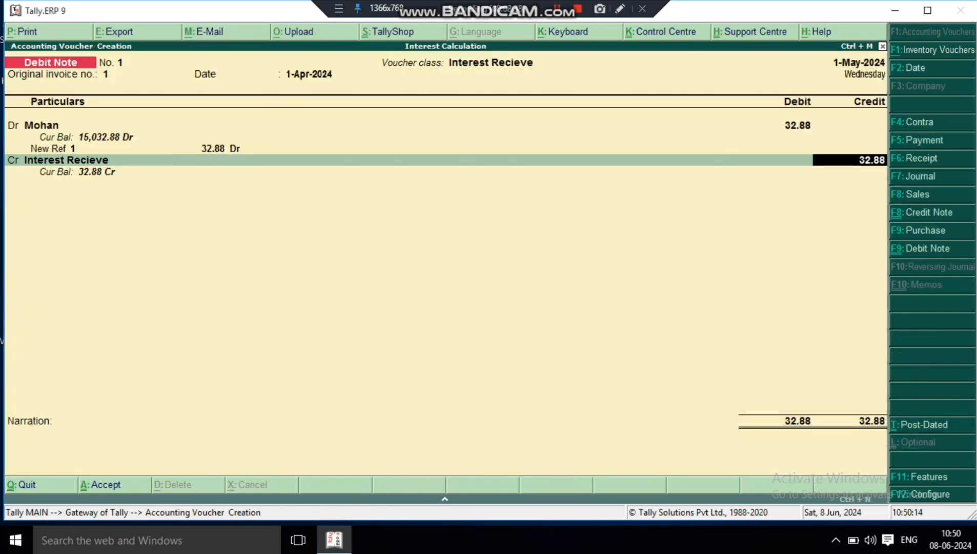
Accept the 32.88 credit to Interest Recieve, save the debit note and leave voucher entry.
{"action": "key", "text": "Return"}
{"action": "key", "text": "Return"}
{"action": "key", "text": "Return"}
{"action": "key", "text": "Escape"}
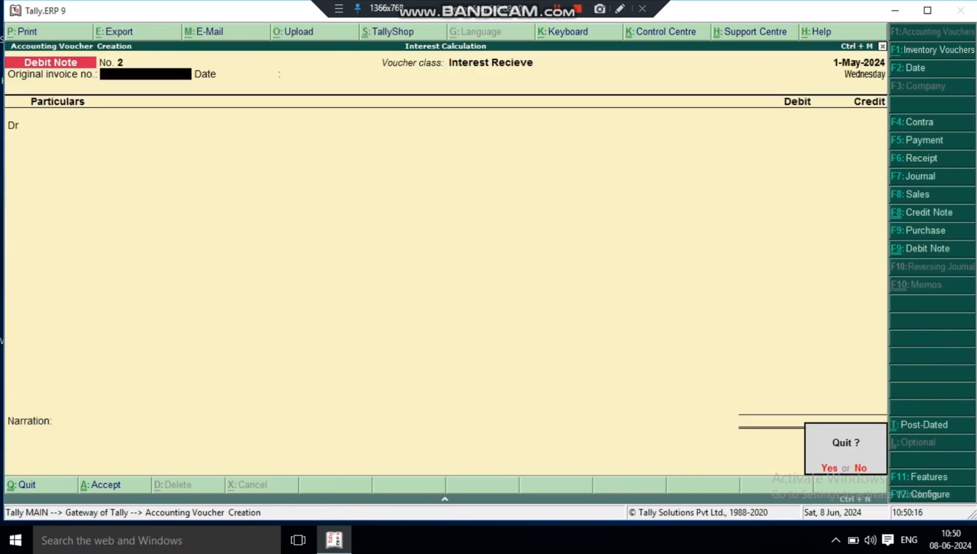
{"action": "key", "text": "Return"}
Review the Indirect Incomes group in the Profit & Loss A/c, then return to the Gateway of Tally.
{"action": "key", "text": "Down"}
{"action": "key", "text": "Down"}
{"action": "key", "text": "Down"}
{"action": "key", "text": "Down"}
{"action": "key", "text": "Down"}
{"action": "key", "text": "Return"}
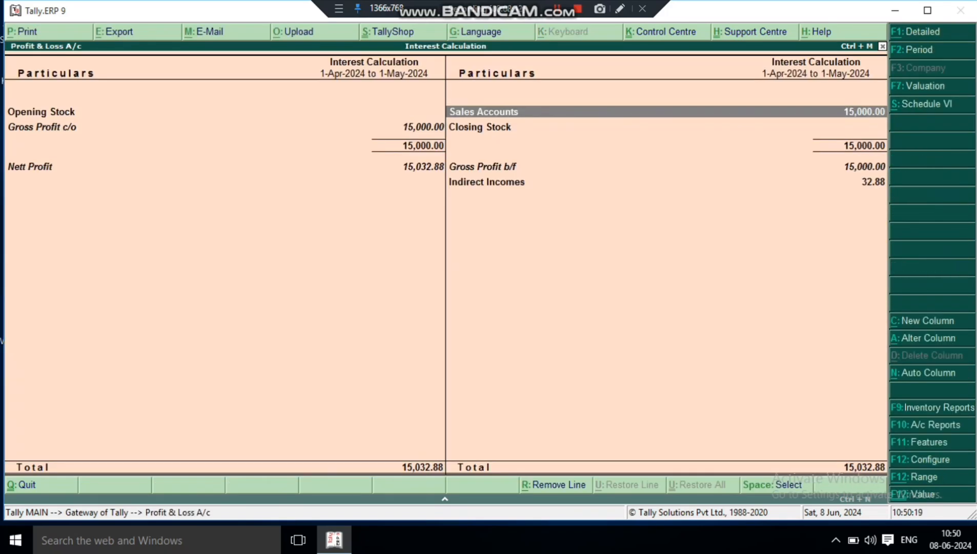
{"action": "key", "text": "Down"}
{"action": "key", "text": "Down"}
{"action": "key", "text": "Return"}
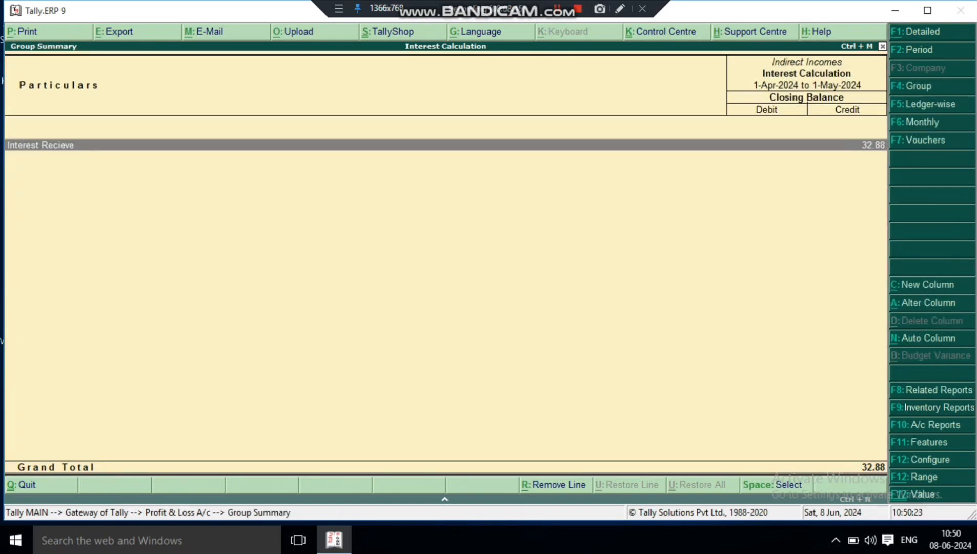
{"action": "key", "text": "Escape"}
{"action": "key", "text": "Escape"}
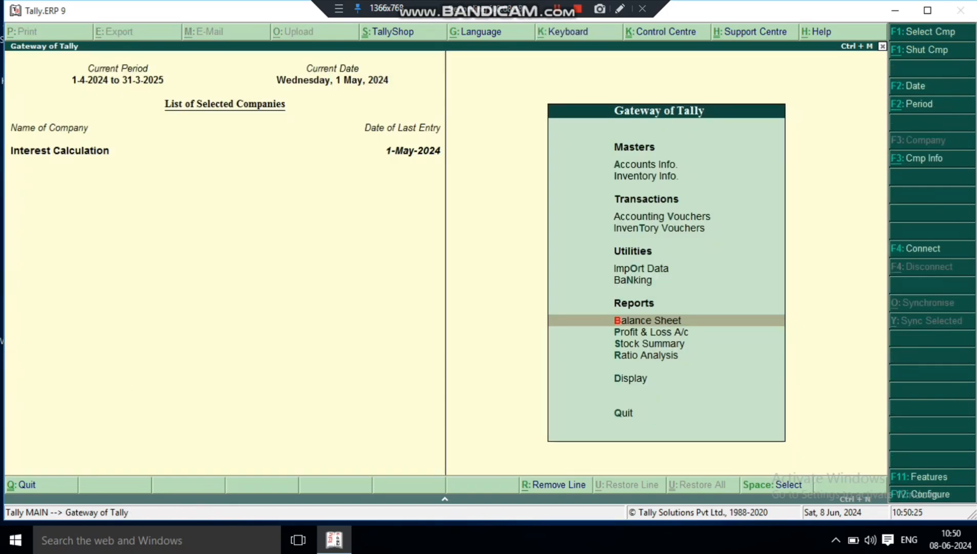
Examine the Sundry Debtors balance under Current Assets in the Balance Sheet, then return to the Gateway of Tally.
{"action": "key", "text": "Return"}
{"action": "key", "text": "Right"}
{"action": "key", "text": "Return"}
{"action": "key", "text": "Down"}
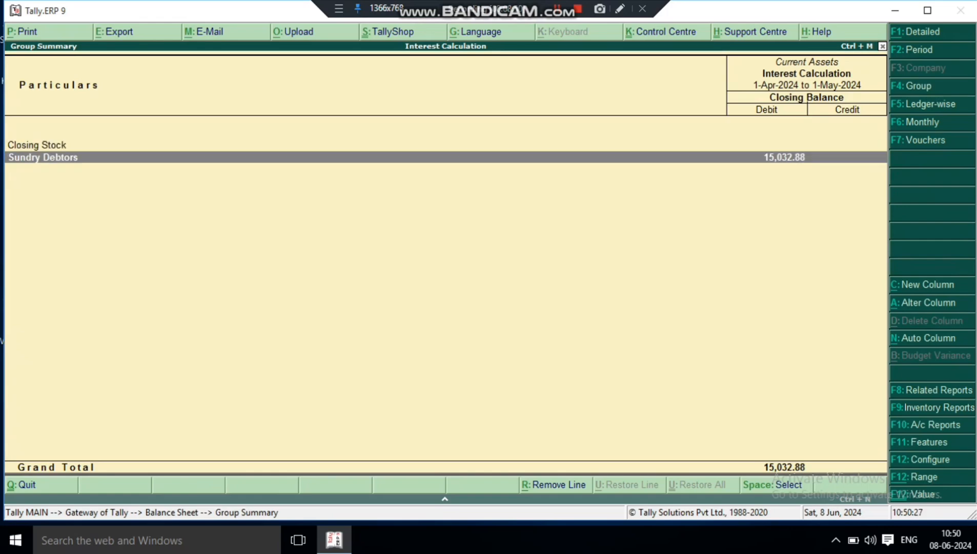
{"action": "key", "text": "Return"}
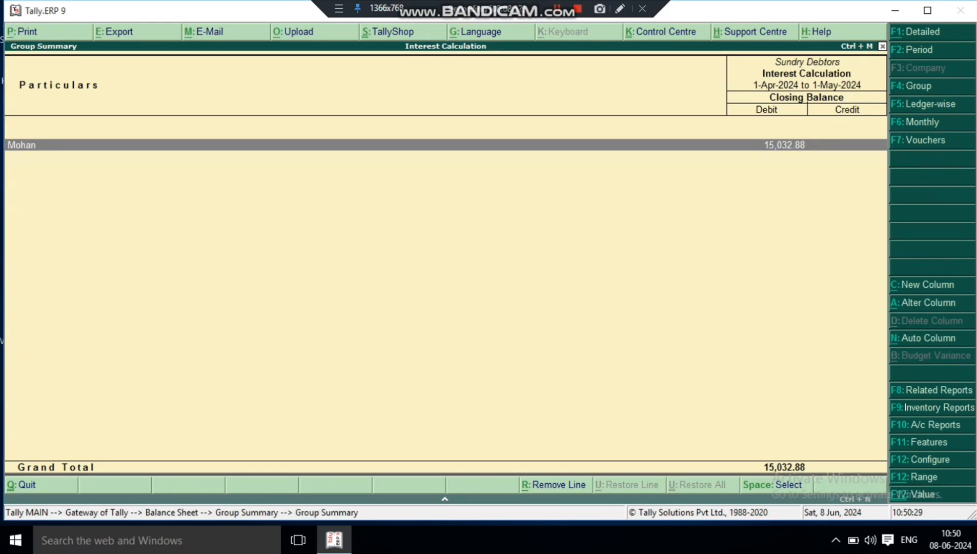
{"action": "key", "text": "Escape"}
{"action": "key", "text": "Escape"}
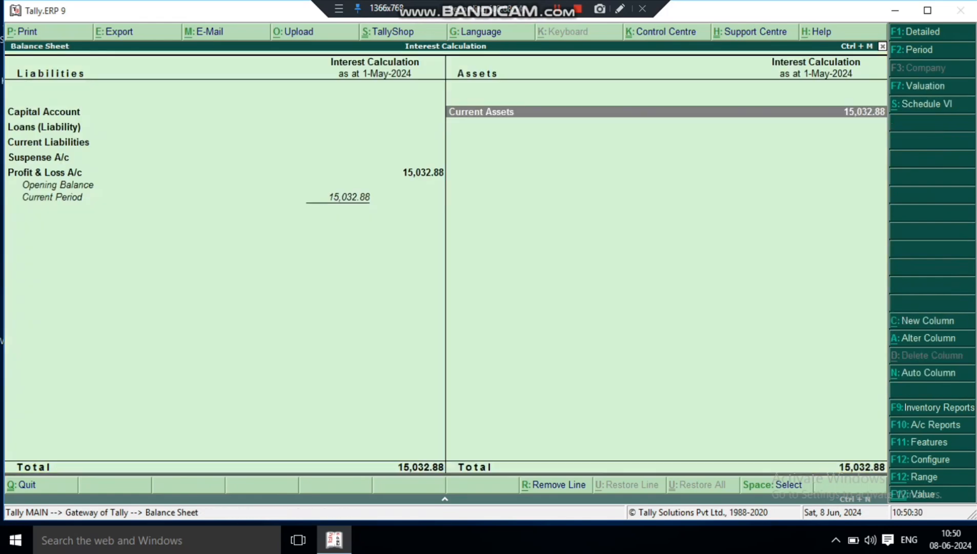
{"action": "key", "text": "Escape"}
{"action": "key", "text": "Escape"}
{"action": "key", "text": "Escape"}
Open accounting voucher entry and start a Receipt voucher.
{"action": "key", "text": "Down"}
{"action": "key", "text": "Down"}
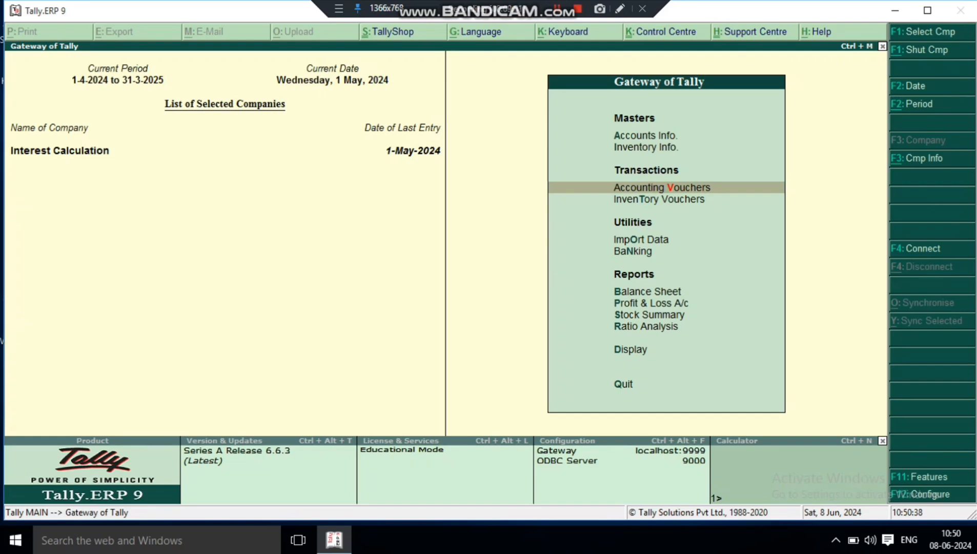
{"action": "key", "text": "Return"}
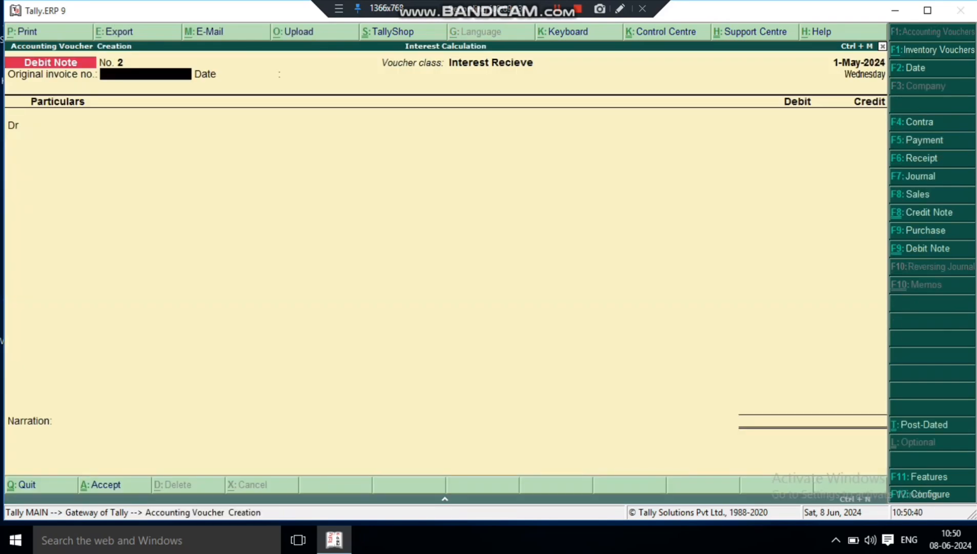
{"action": "key", "text": "F6"}
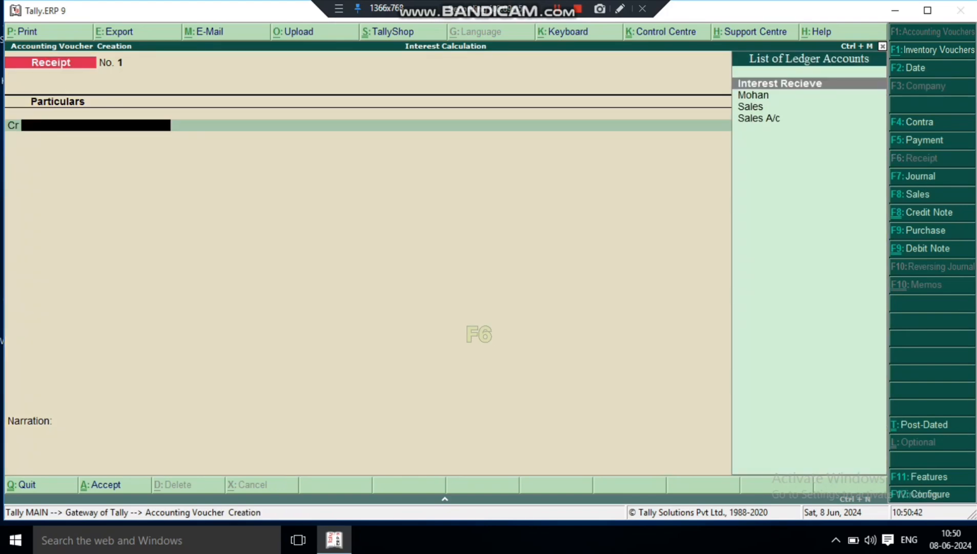
Credit the customer's ledger with 15,032.88 in the receipt and allocate it against bill reference 1.
{"action": "key", "text": "Up"}
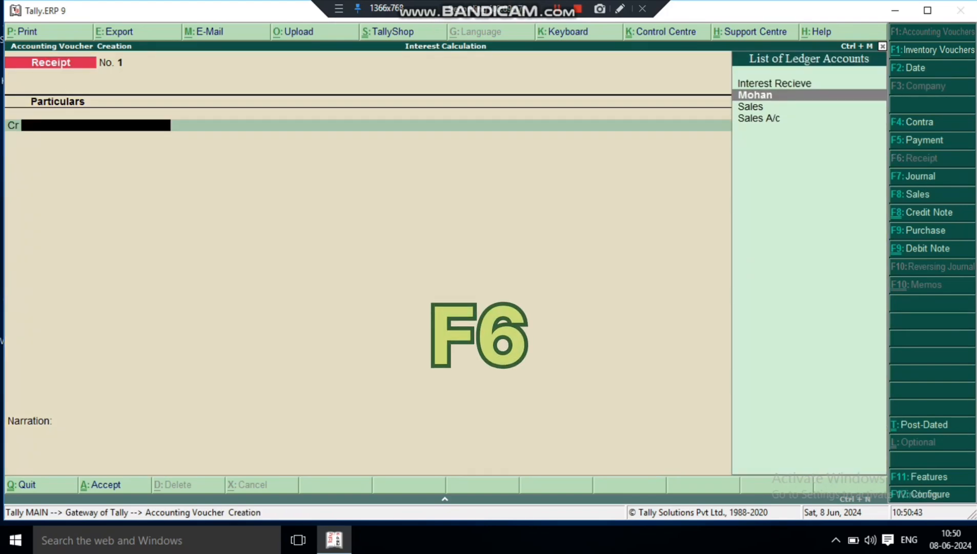
{"action": "key", "text": "Return"}
{"action": "type", "text": "15"}
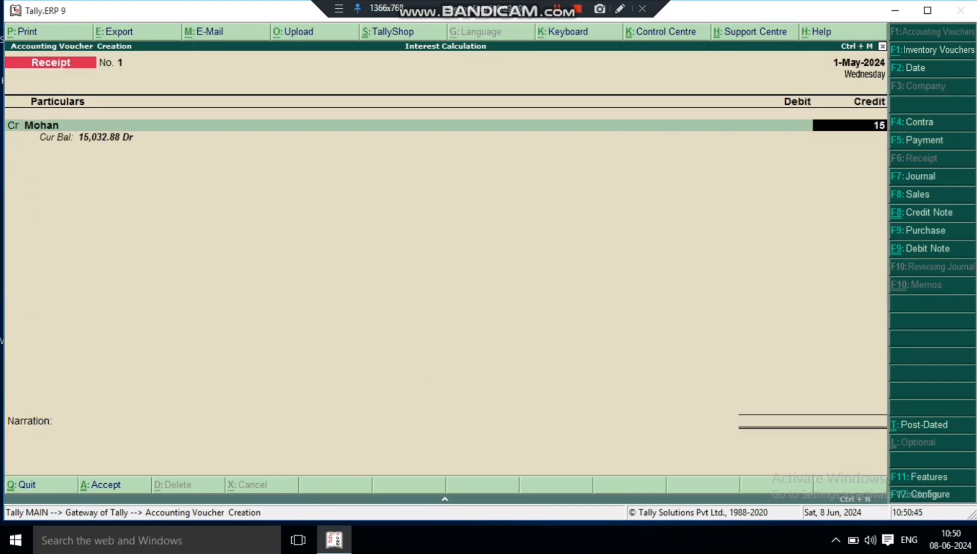
{"action": "type", "text": "032.88"}
{"action": "key", "text": "Return"}
{"action": "key", "text": "Return"}
{"action": "key", "text": "Return"}
{"action": "key", "text": "Return"}
{"action": "key", "text": "Return"}
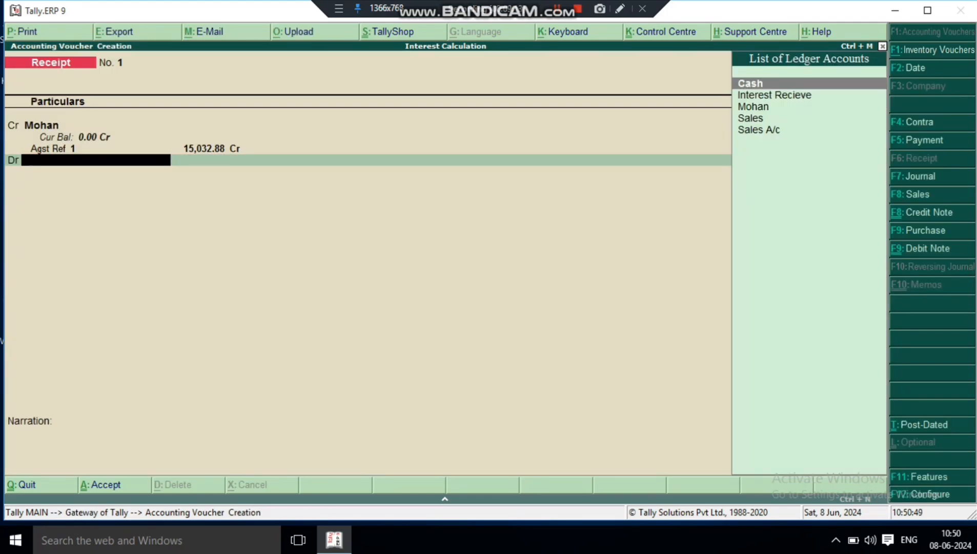
Debit Cash with 15,032.88, save the Receipt voucher without a narration and return to the Gateway of Tally.
{"action": "key", "text": "Return"}
{"action": "key", "text": "Return"}
{"action": "key", "text": "Return"}
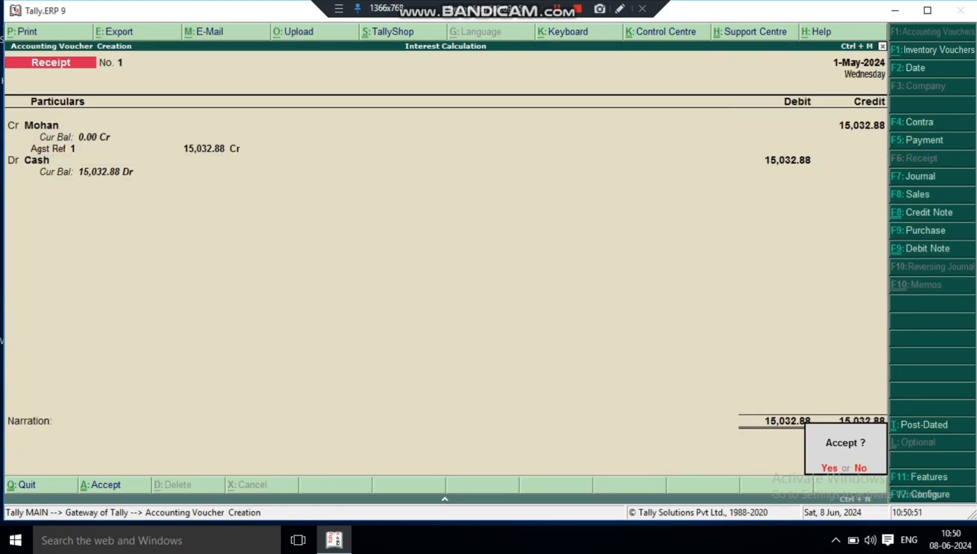
{"action": "key", "text": "Return"}
{"action": "key", "text": "Escape"}
{"action": "key", "text": "Escape"}
{"action": "key", "text": "Escape"}
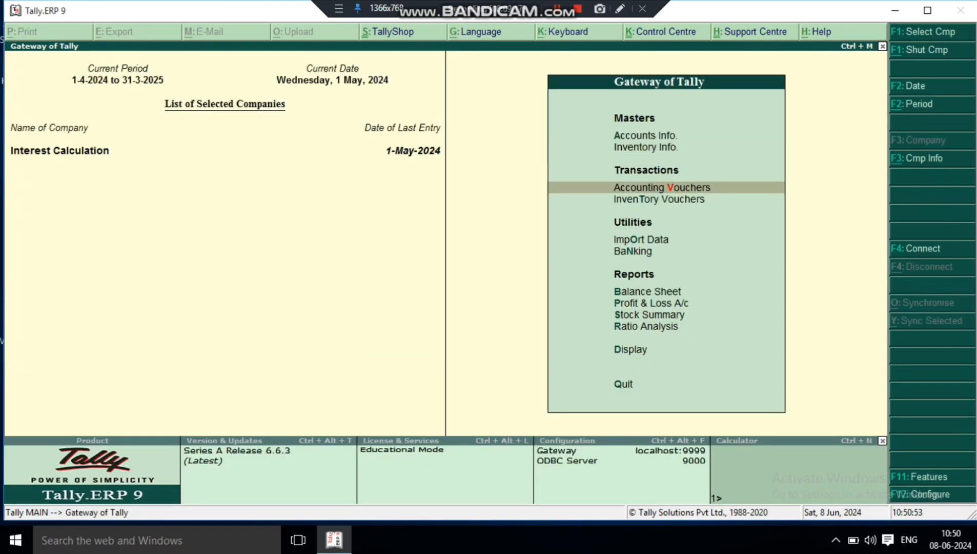
Open the Balance Sheet and examine the Cash-in-Hand group under Current Assets.
{"action": "key", "text": "Down"}
{"action": "key", "text": "Down"}
{"action": "key", "text": "Down"}
{"action": "key", "text": "Down"}
{"action": "key", "text": "Down"}
{"action": "key", "text": "Up"}
{"action": "key", "text": "Return"}
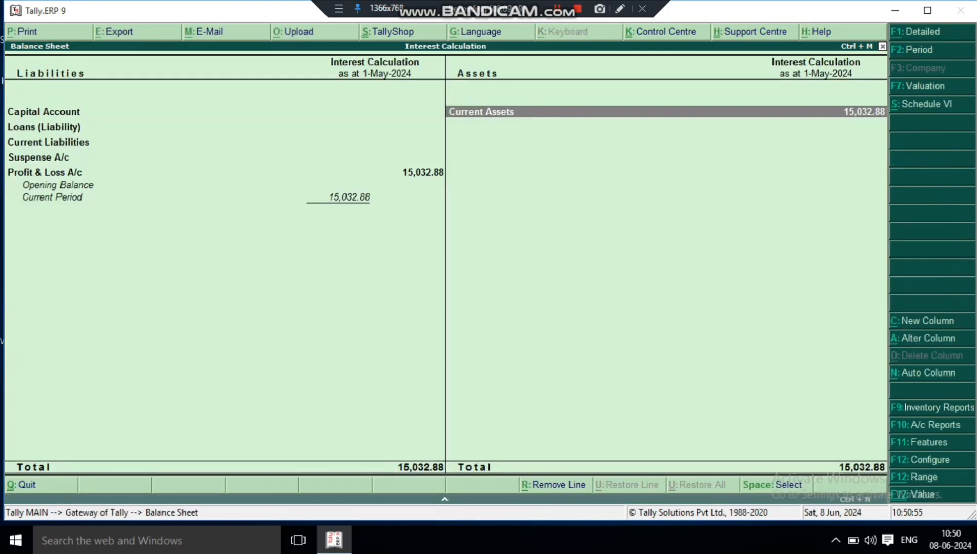
{"action": "key", "text": "Return"}
{"action": "key", "text": "Down"}
{"action": "key", "text": "Down"}
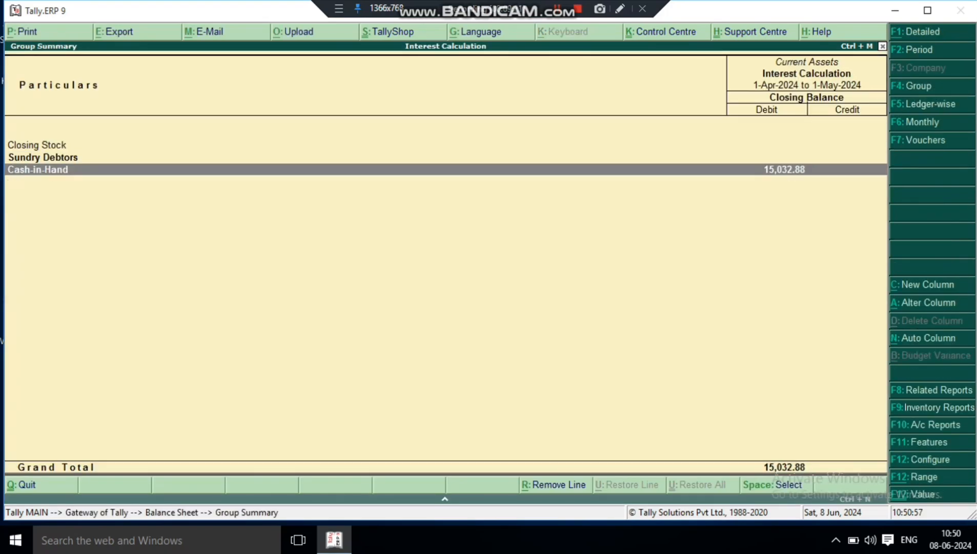
Review the monthly summary of the Cash ledger under Cash-in-Hand, then return to the Gateway of Tally.
{"action": "key", "text": "Return"}
{"action": "key", "text": "Return"}
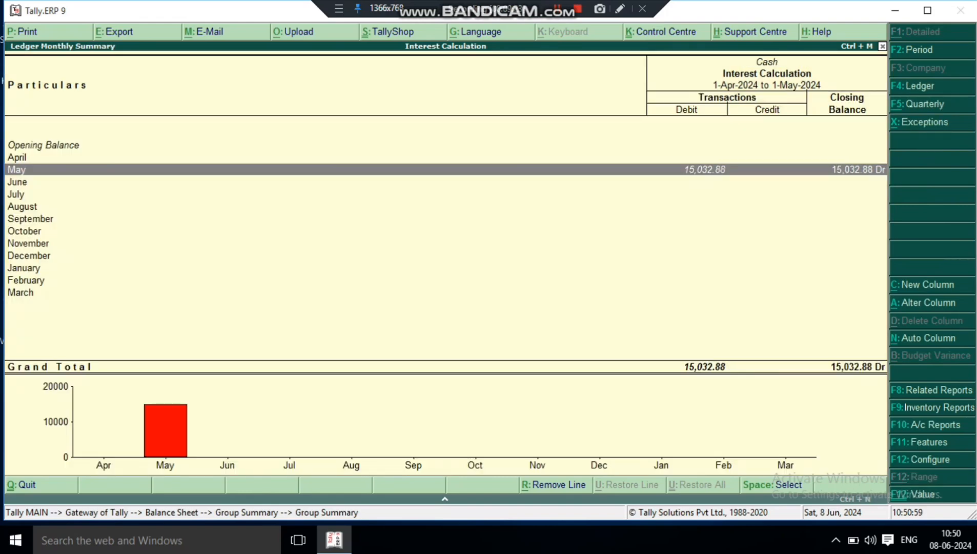
{"action": "key", "text": "Escape"}
{"action": "key", "text": "Escape"}
{"action": "key", "text": "Escape"}
{"action": "key", "text": "Escape"}
{"action": "key", "text": "Escape"}
{"action": "key", "text": "Escape"}
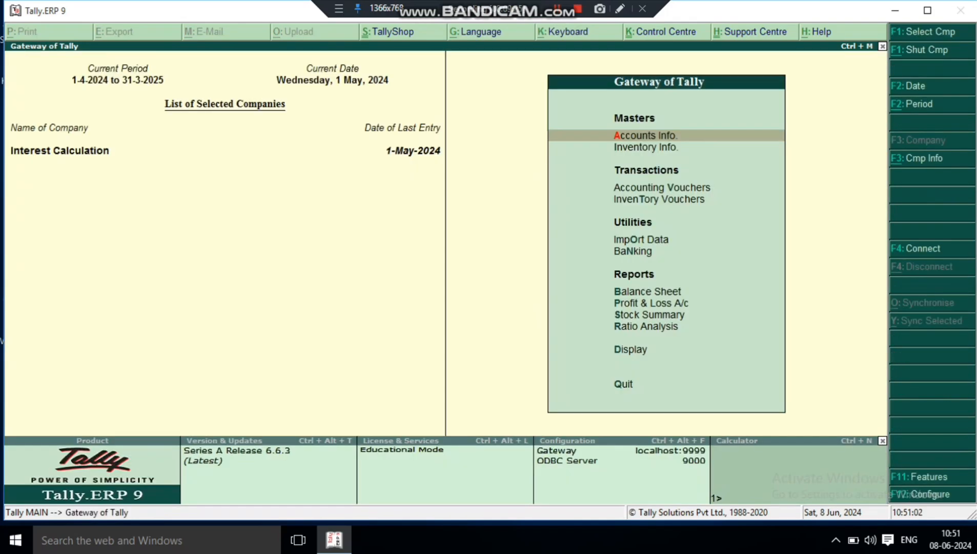